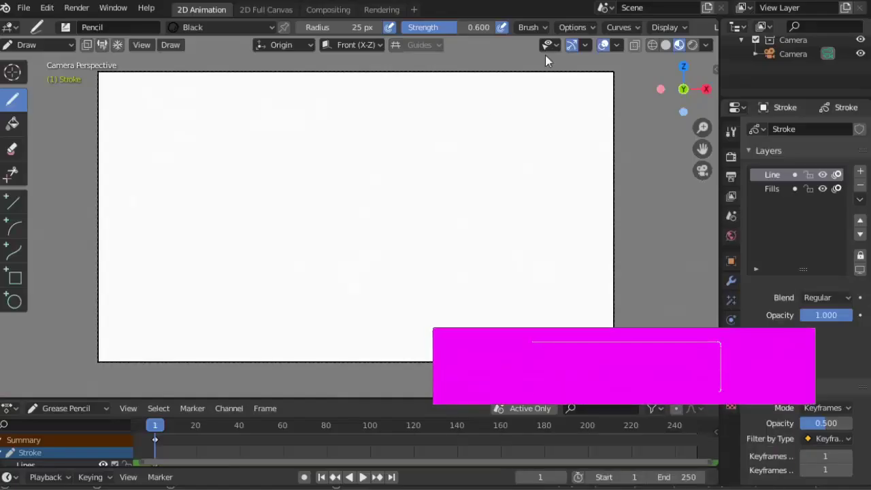
Switch to a flat front view and set the pencil strength to 1.000
left_click(549, 45)
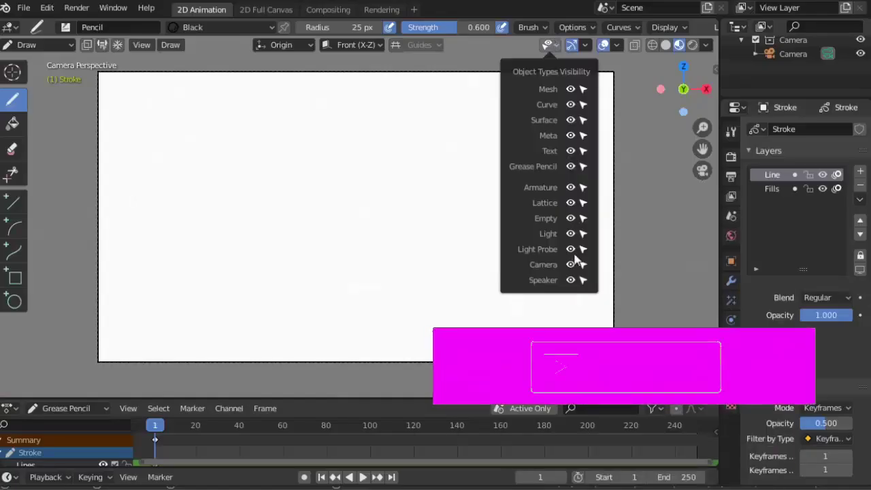
key("KP_1")
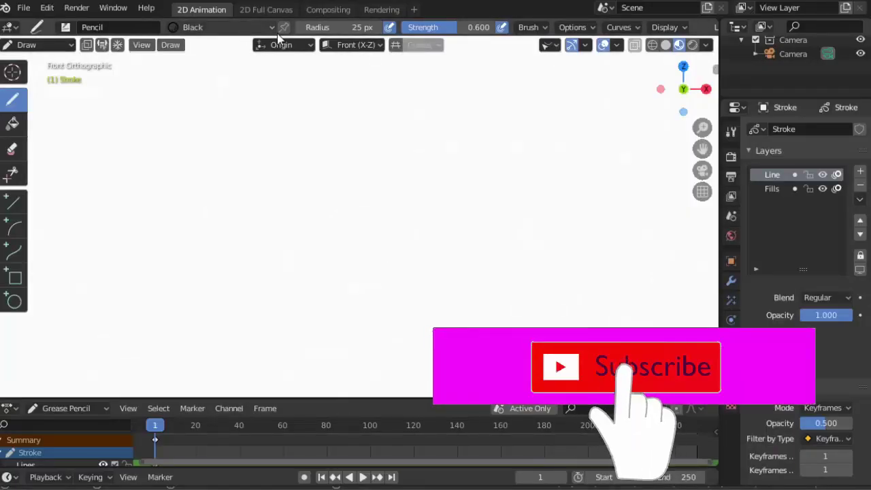
left_click_drag(435, 27, 500, 27)
Draw a test freehand stroke, then a long straight curve line across the canvas
left_click_drag(444, 167, 393, 234)
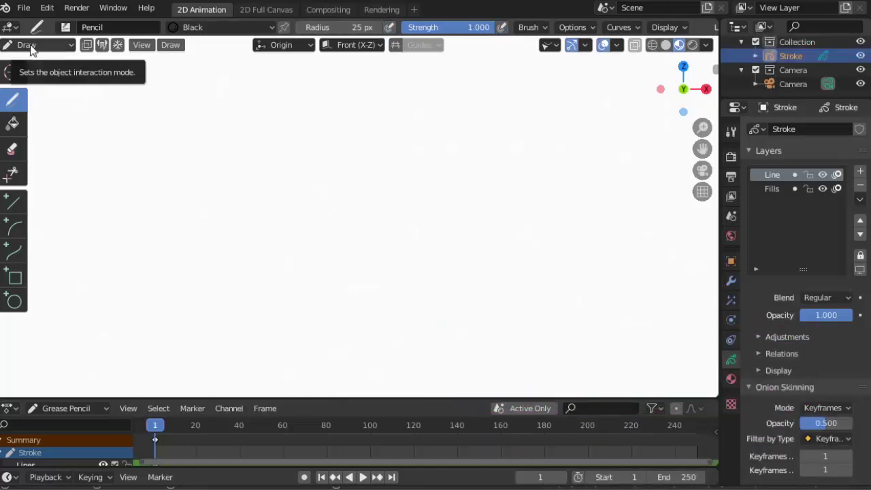
left_click(14, 252)
left_click_drag(108, 184, 546, 182)
Bend the long line into a gentle upward arch and add a new layer named eye
mouse_move(493, 191)
left_mouse_down()
mouse_move(292, 175)
mouse_move(542, 188)
left_mouse_up()
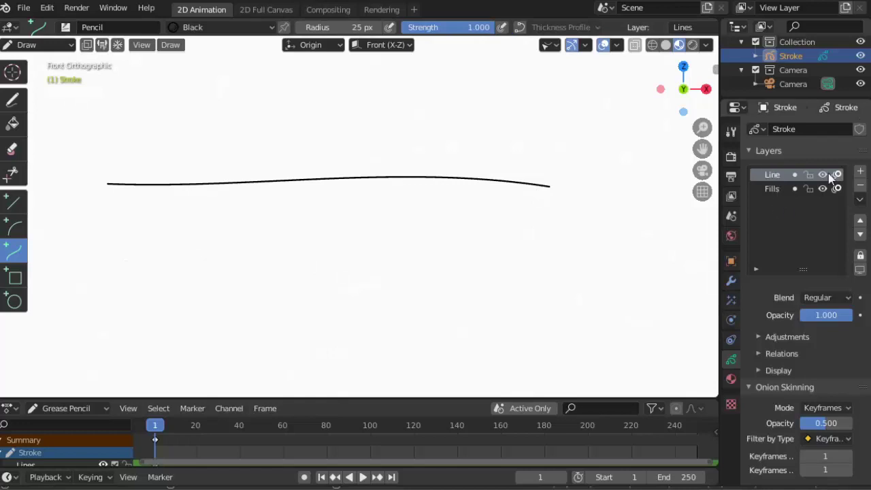
left_click(860, 171)
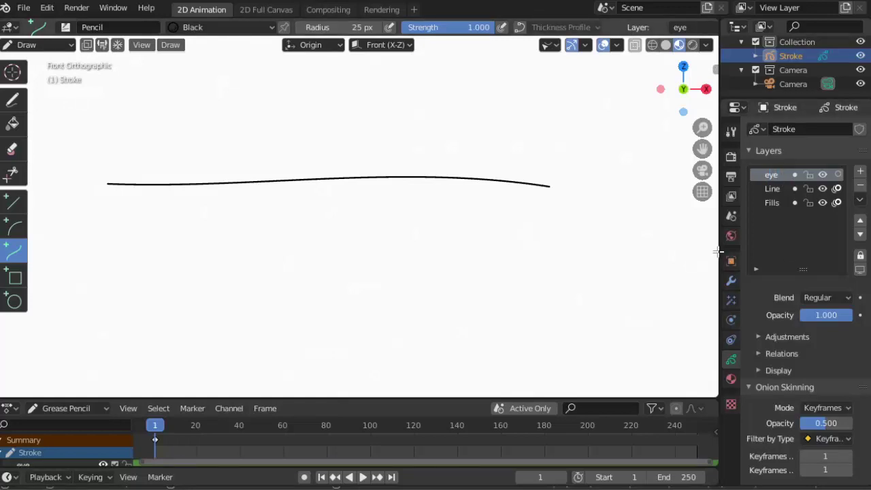
left_click_drag(720, 251, 705, 252)
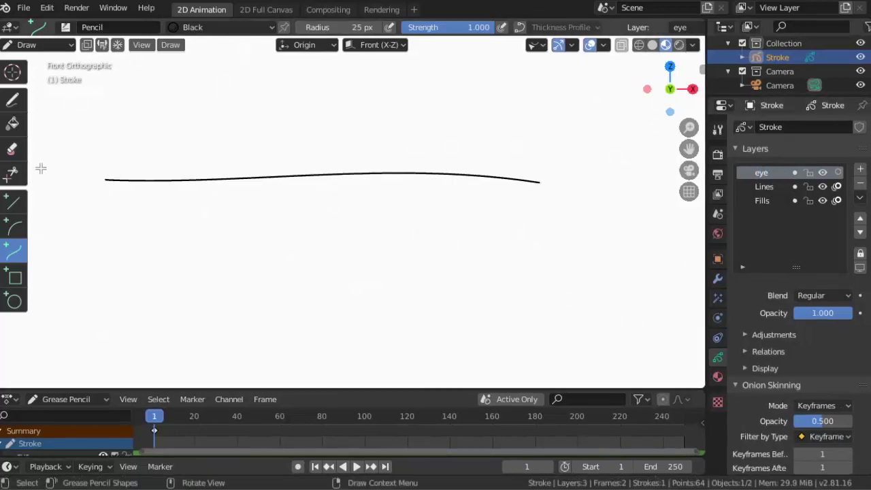
Draw the body's long bottom edge with a slight curve
left_click_drag(102, 258, 547, 258)
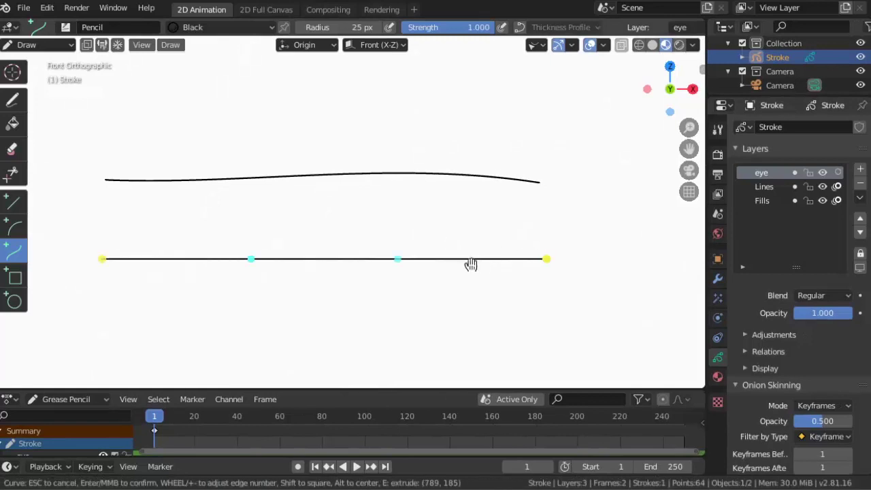
left_click_drag(245, 259, 243, 249)
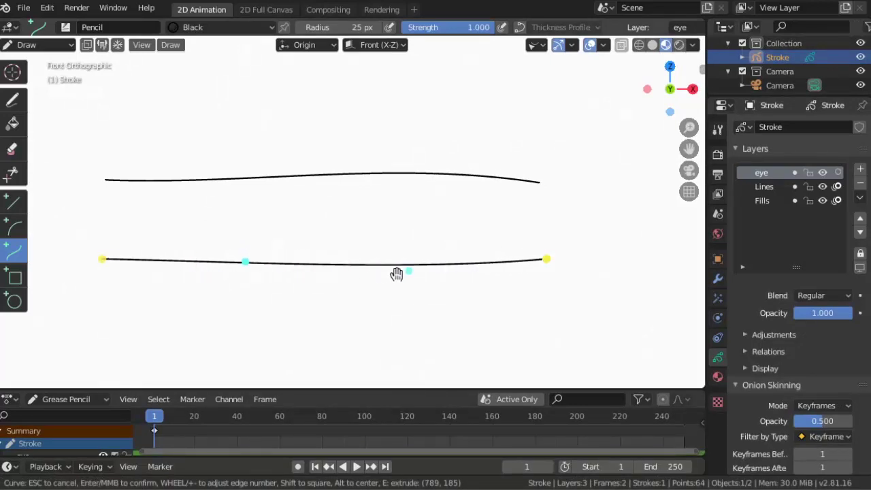
key("Return")
scroll(560, 253, "up", 3)
scroll(444, 154, "up", 2)
Close the body's right end with a rounded outward arc
left_click_drag(438, 138, 472, 334)
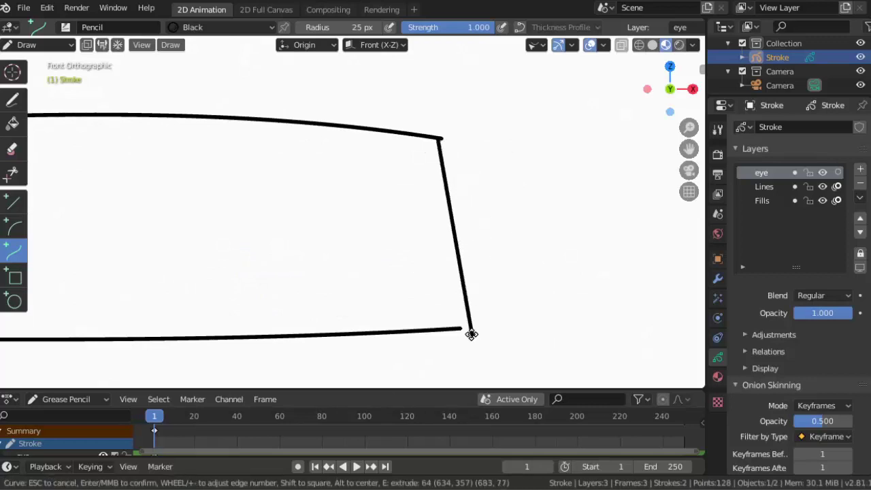
left_click_drag(442, 203, 518, 177)
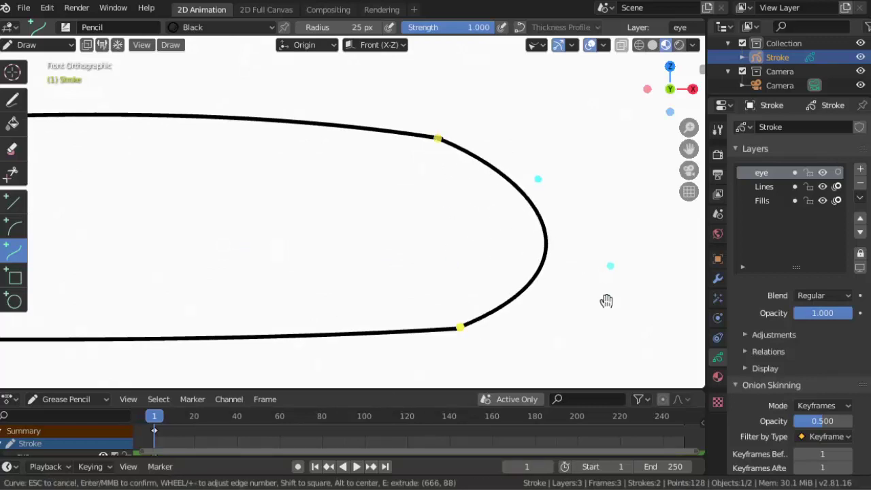
left_click_drag(607, 301, 627, 334)
left_click_drag(538, 178, 536, 145)
key("Return")
scroll(327, 236, "down", 4)
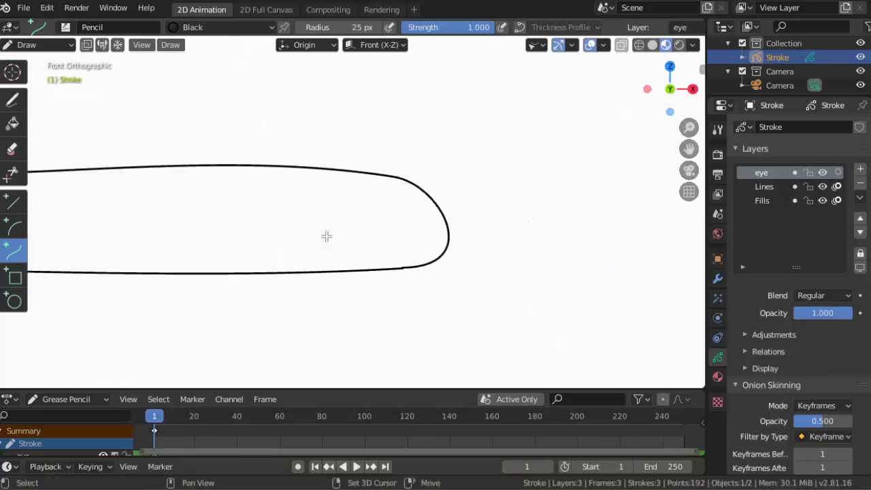
scroll(277, 224, "up", 2)
scroll(138, 132, "up", 3)
Close the left end with an arc that blends smoothly into the bottom edge
left_click_drag(137, 124, 128, 357)
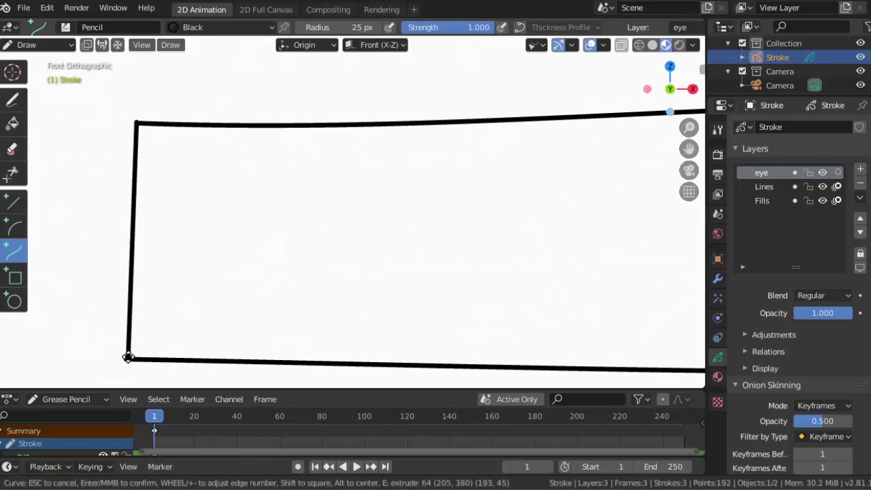
left_click_drag(133, 265, 23, 171)
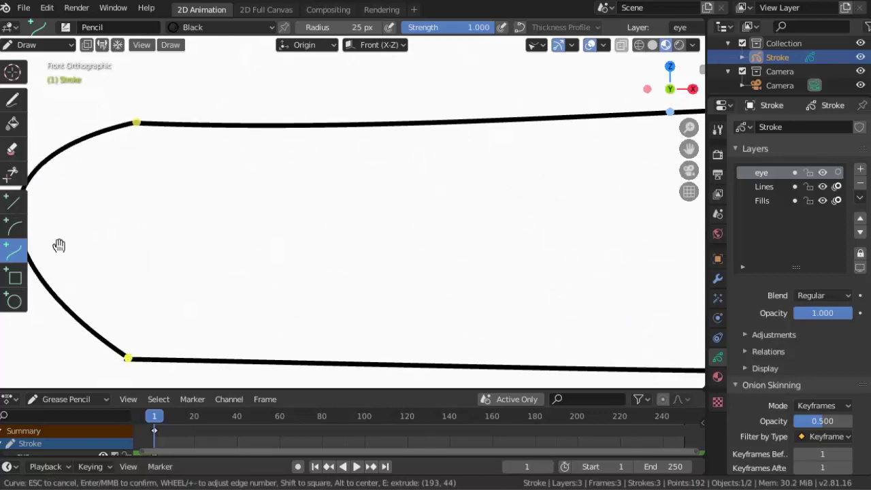
mouse_move(58, 245)
left_mouse_down()
mouse_move(32, 335)
mouse_move(93, 184)
mouse_move(97, 304)
mouse_move(131, 327)
left_mouse_up()
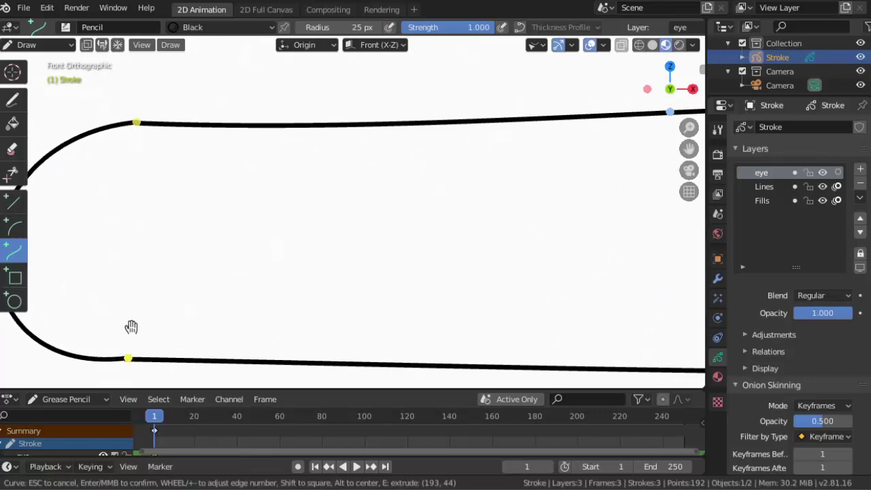
key("Return")
scroll(156, 315, "down", 5)
Pan and zoom to review both rounded ends, then pick the Circle tool
middle_click_drag(149, 318, 197, 270, "shift")
scroll(508, 293, "up", 2)
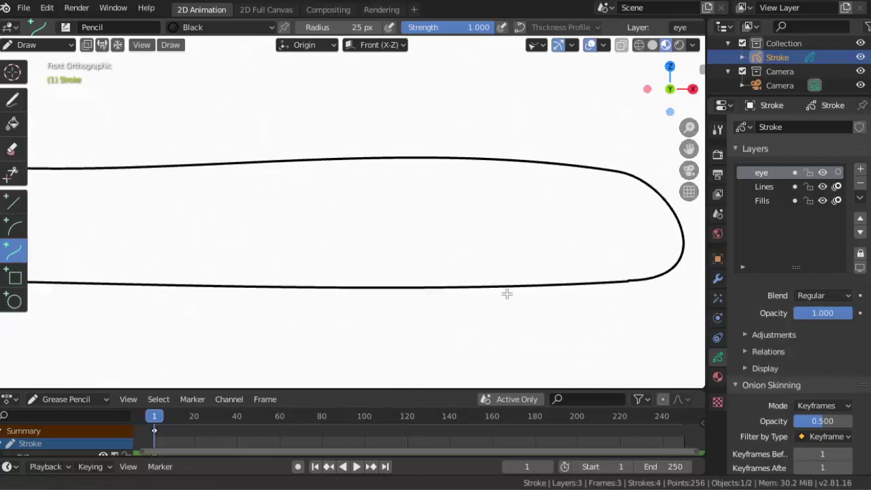
middle_click_drag(508, 293, 446, 298, "shift")
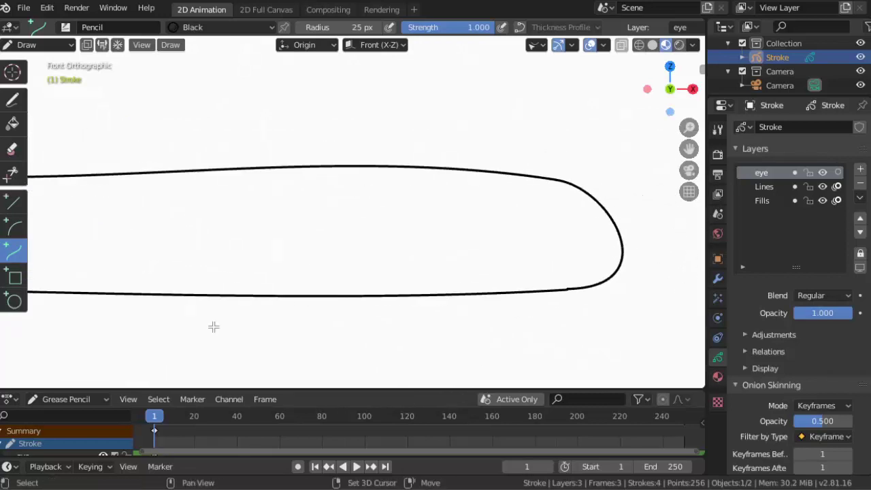
middle_click_drag(214, 327, 277, 295, "shift")
scroll(276, 296, "down", 1)
scroll(259, 318, "down", 2)
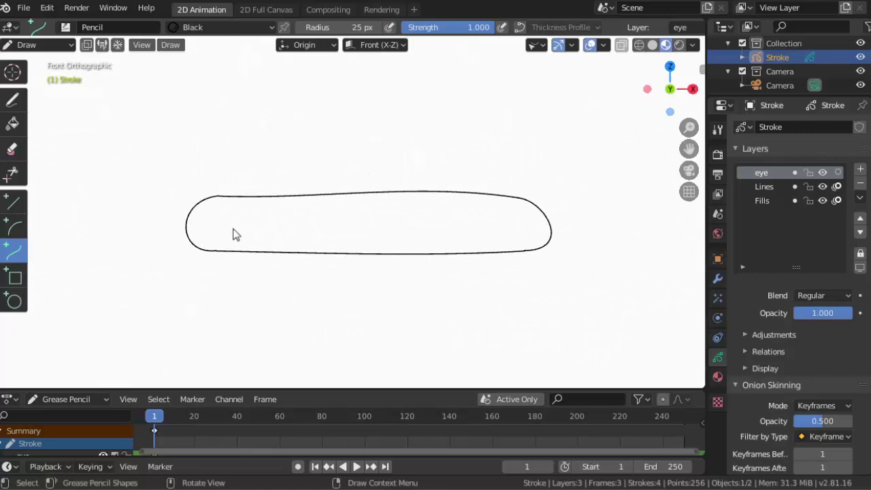
left_click(13, 301)
scroll(448, 272, "up", 3)
scroll(408, 206, "up", 2)
Draw the circular eye inside the head end of the body
mouse_move(388, 200)
left_mouse_down()
mouse_move(477, 260)
mouse_move(461, 259)
left_mouse_up()
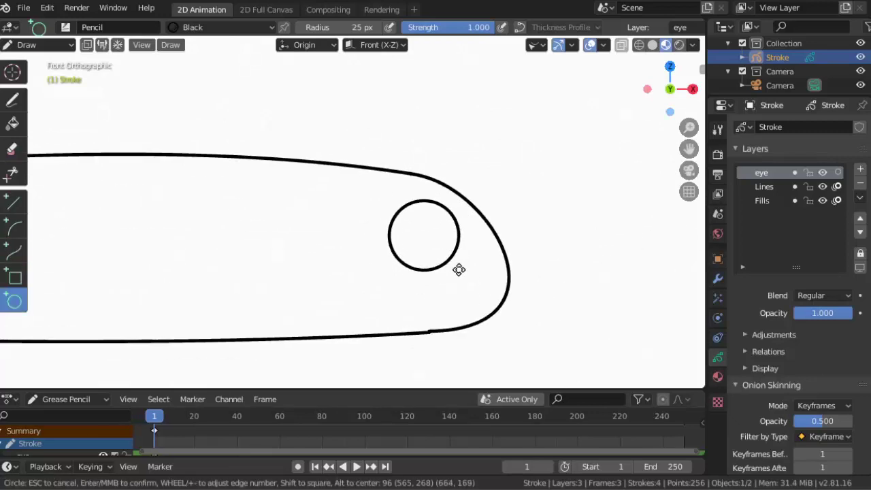
key("Return")
scroll(451, 208, "up", 3)
Add a curved head line left of the eye and a short mouth curve near the bottom
left_click(13, 252)
middle_click_drag(554, 127, 421, 62, "shift")
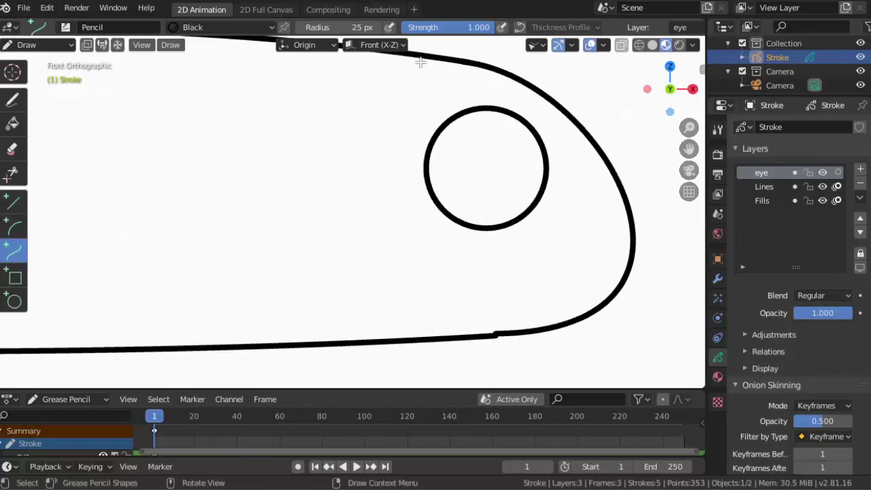
left_click_drag(421, 62, 392, 230)
left_click_drag(363, 157, 370, 101)
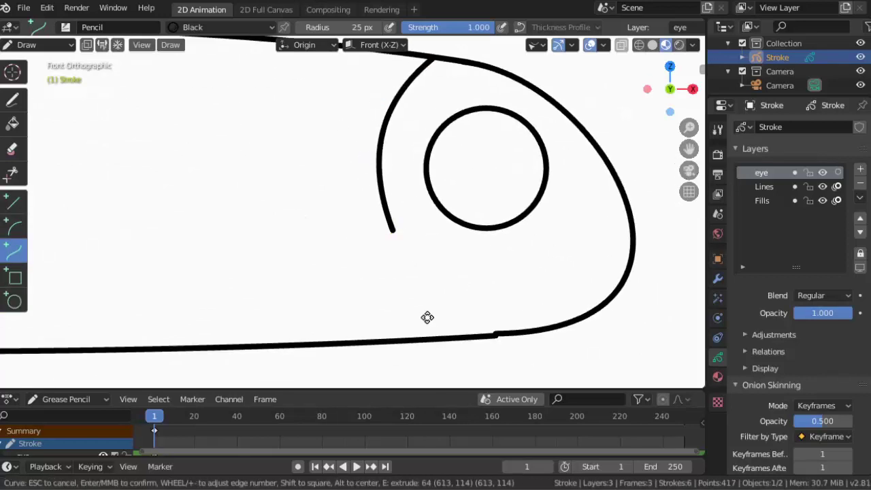
left_click_drag(423, 310, 443, 327)
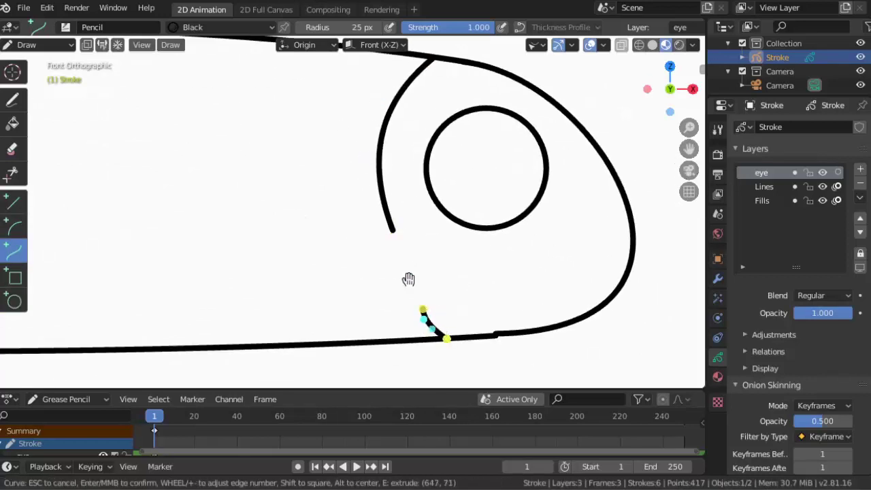
key("Return")
scroll(408, 279, "down", 4)
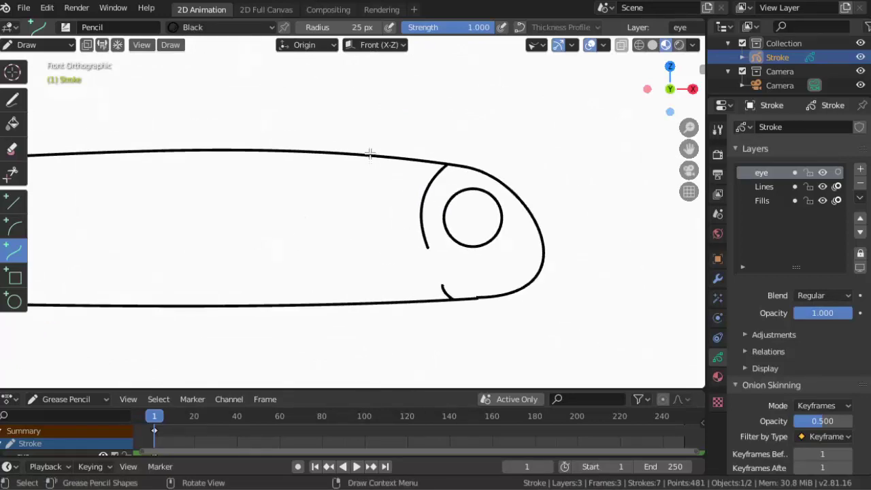
Draw the first two segment lines behind the head, discarding one stray short curve
left_click_drag(369, 155, 371, 288)
left_click_drag(370, 198, 354, 203)
key("Return")
left_click(322, 297)
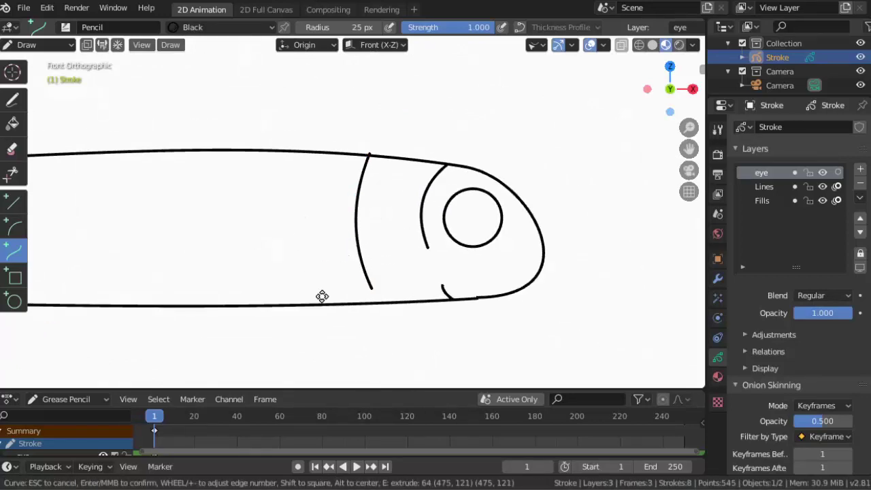
left_click_drag(322, 297, 320, 264)
key("Escape")
middle_click_drag(224, 216, 306, 229, "shift")
left_click_drag(355, 165, 358, 271)
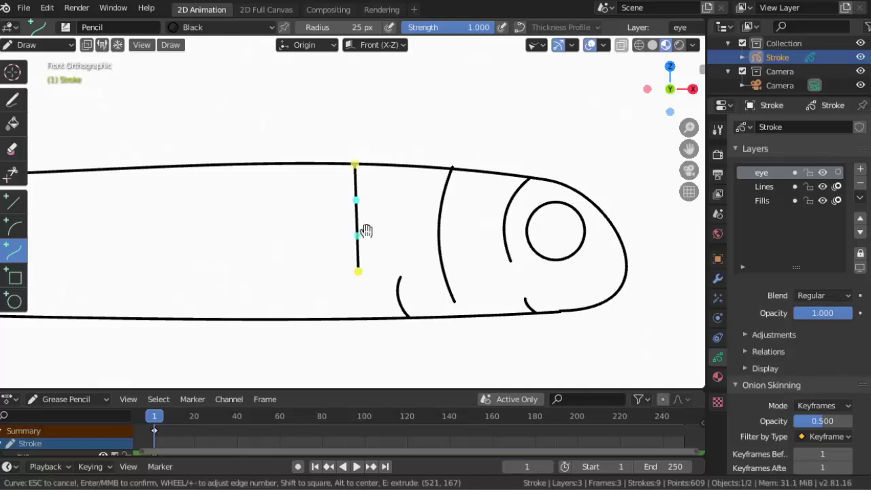
key("Return")
Add a short bottom-edge line and two curved segment lines across the body
mouse_move(300, 317)
left_mouse_down()
mouse_move(299, 269)
mouse_move(296, 285)
left_mouse_up()
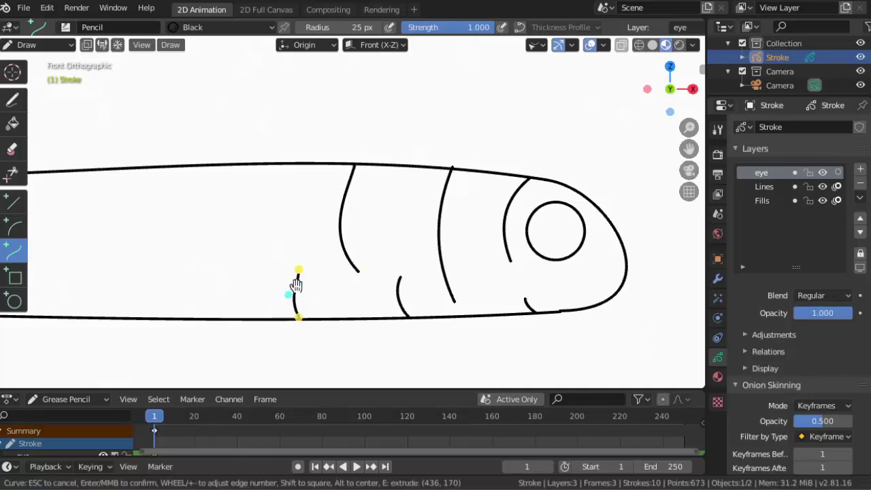
key("Return")
scroll(282, 273, "down", 2)
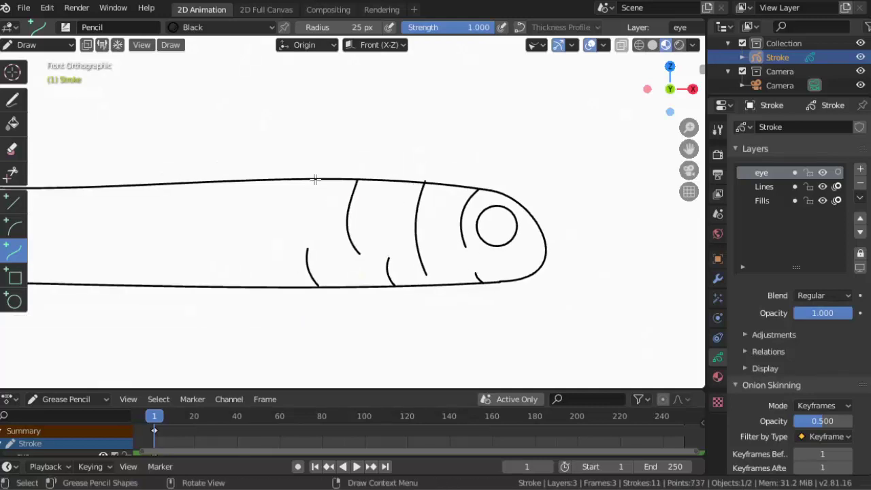
left_click_drag(315, 180, 305, 233)
key("Return")
left_click_drag(279, 180, 282, 249)
left_click_drag(281, 216, 268, 218)
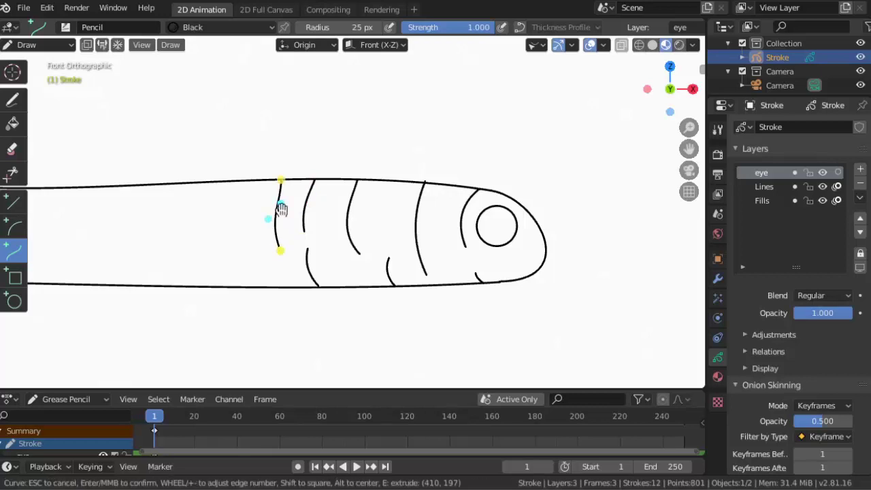
key("Return")
Add more segment lines from the top and bottom edges along the middle of the body
left_click_drag(235, 180, 233, 191)
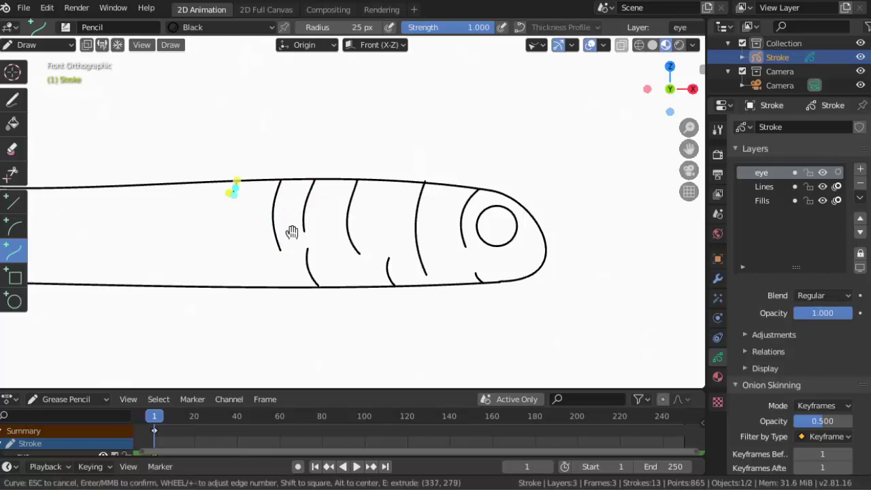
scroll(302, 282, "up", 3)
left_click_drag(284, 290, 275, 263)
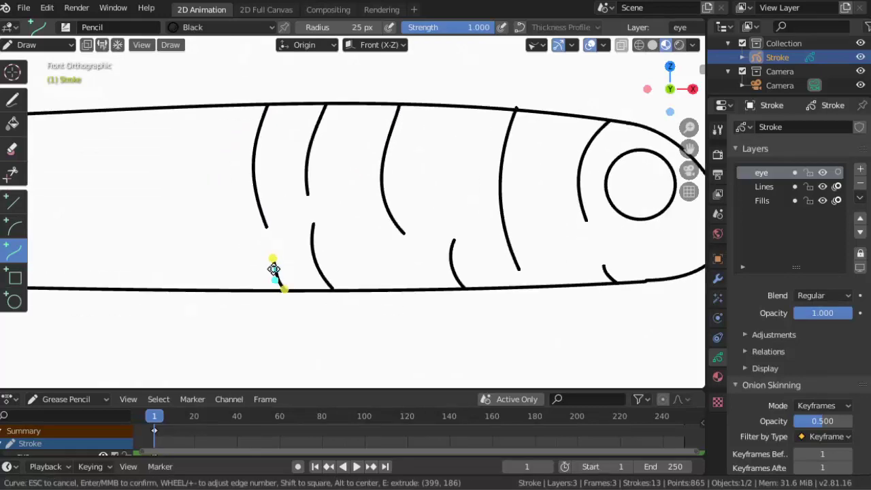
key("Return")
middle_click_drag(319, 241, 346, 167, "shift")
left_click_drag(238, 147, 252, 217)
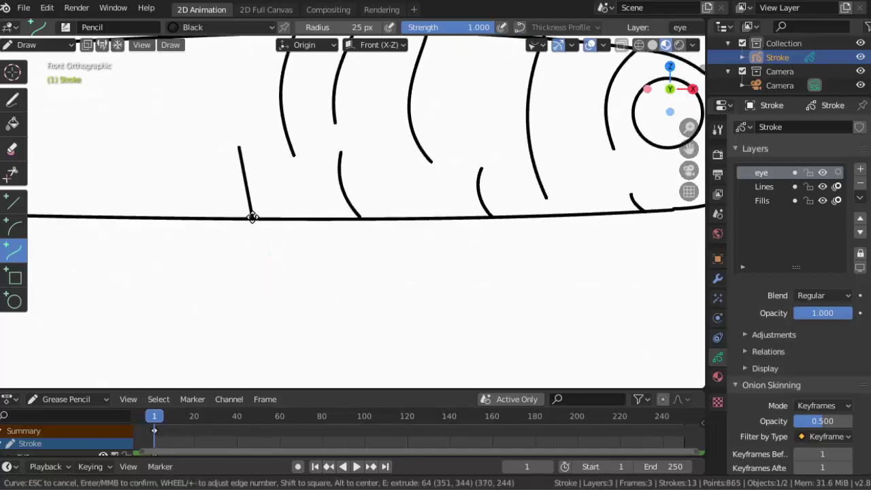
key("Return")
scroll(253, 195, "down", 1)
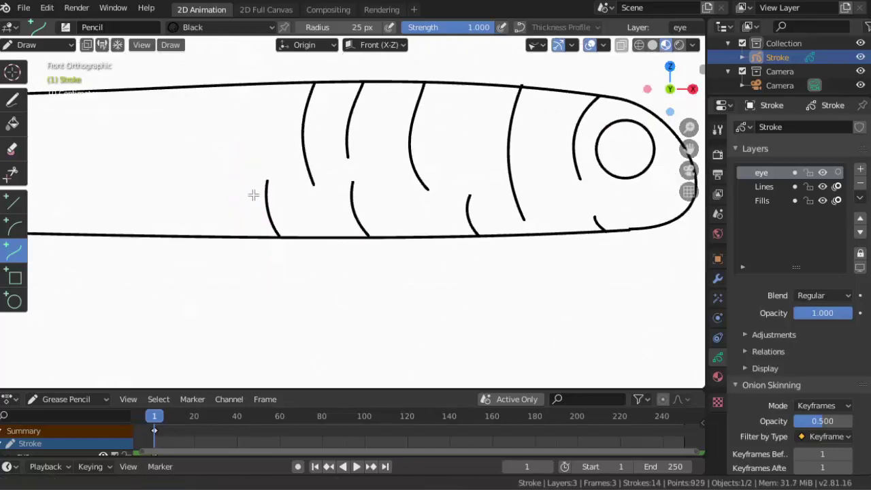
scroll(245, 108, "down", 1)
left_click_drag(245, 108, 250, 168)
key("Return")
Draw a long curved segment line and another bent line across the body
scroll(366, 190, "down", 1)
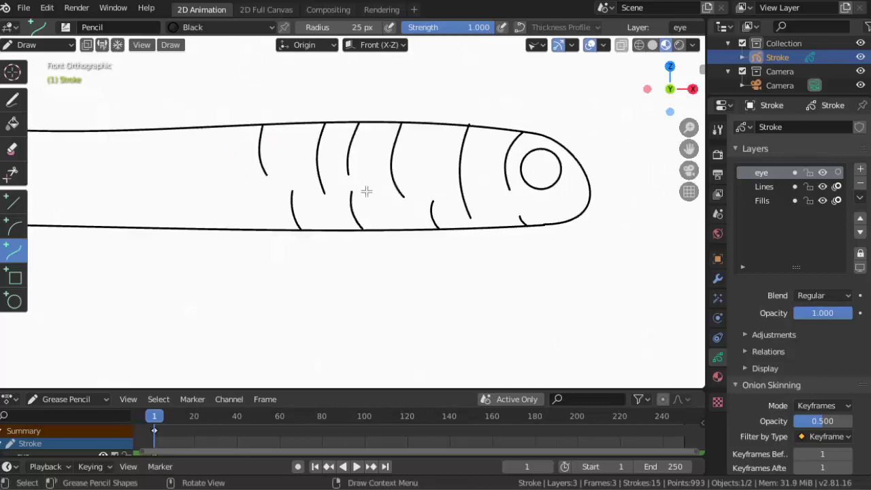
scroll(374, 224, "down", 2)
scroll(479, 212, "up", 6)
scroll(383, 184, "up", 4)
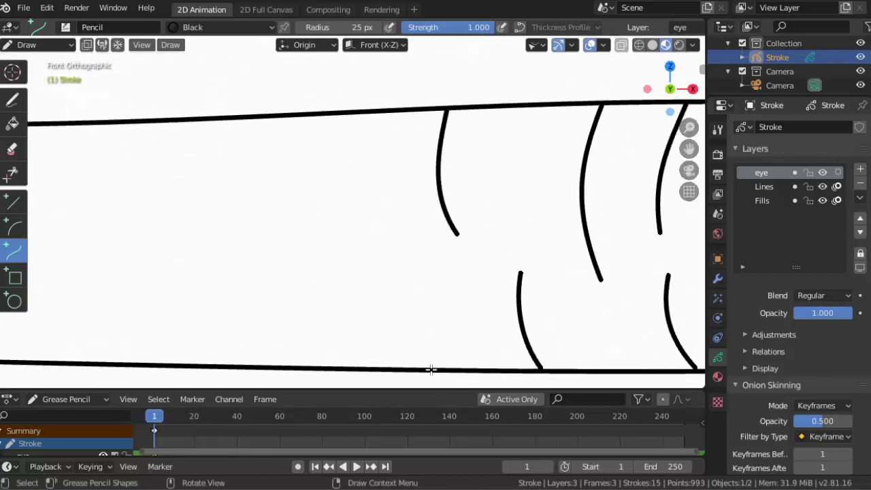
left_click_drag(431, 369, 386, 167)
left_click_drag(423, 290, 383, 238)
key("Return")
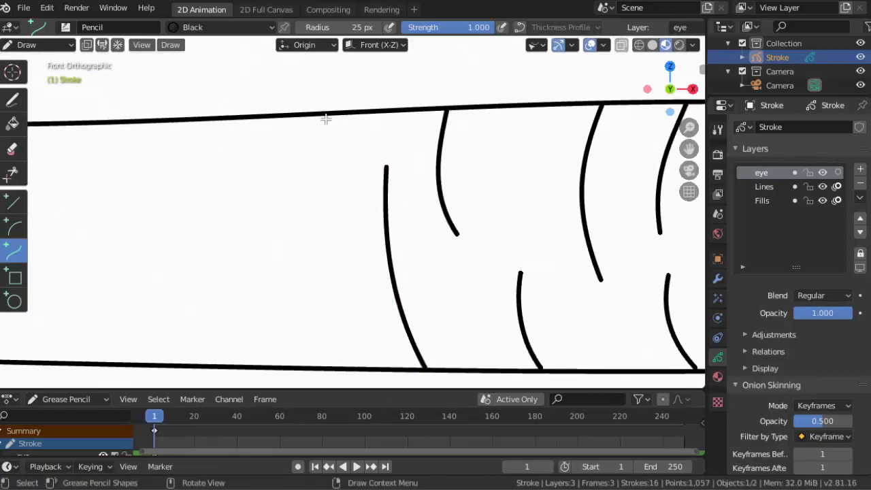
left_click_drag(326, 119, 323, 205)
left_click_drag(322, 164, 317, 160)
key("Return")
Continue toward the tail with a top-to-bottom line, a short bottom line and a curved line
left_click_drag(229, 120, 230, 134)
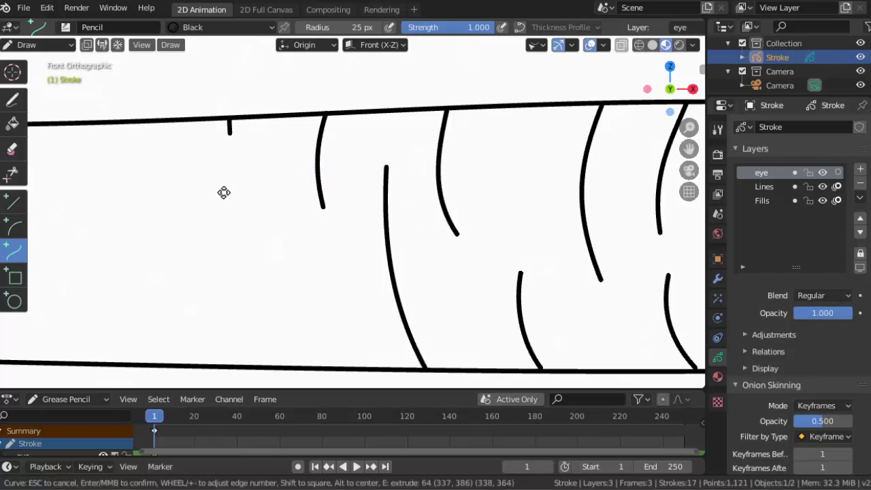
left_click_drag(224, 193, 240, 298)
key("Return")
middle_click_drag(218, 178, 311, 177, "shift")
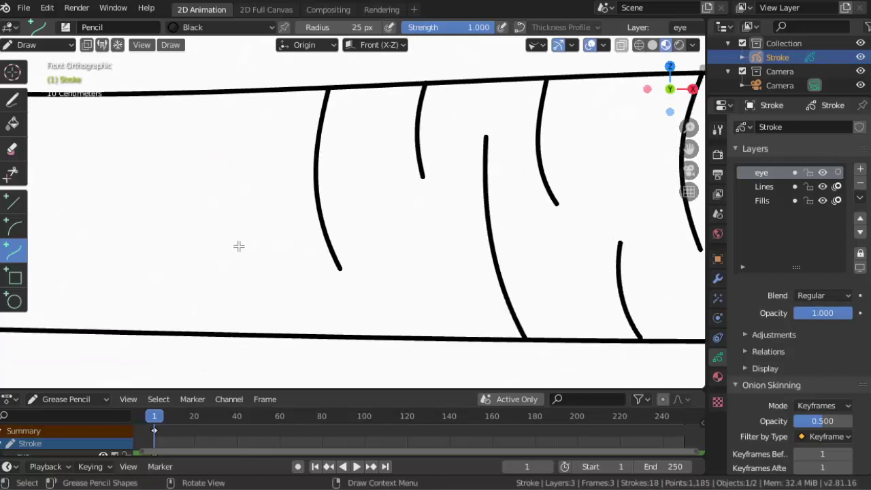
left_click_drag(239, 247, 247, 334)
key("Return")
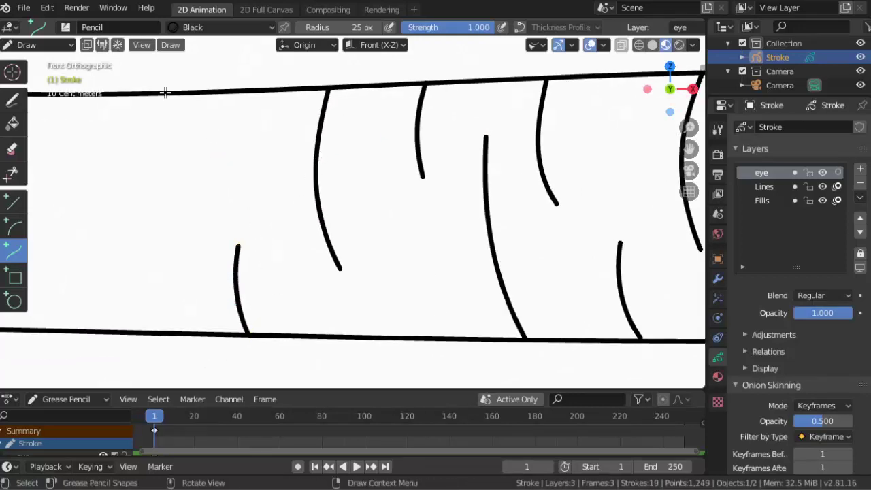
left_click_drag(162, 88, 160, 296)
left_click_drag(162, 227, 136, 218)
left_click_drag(162, 156, 145, 156)
key("Return")
Add two left-bowed vertical segment lines near the tail
middle_click_drag(170, 186, 337, 190, "shift")
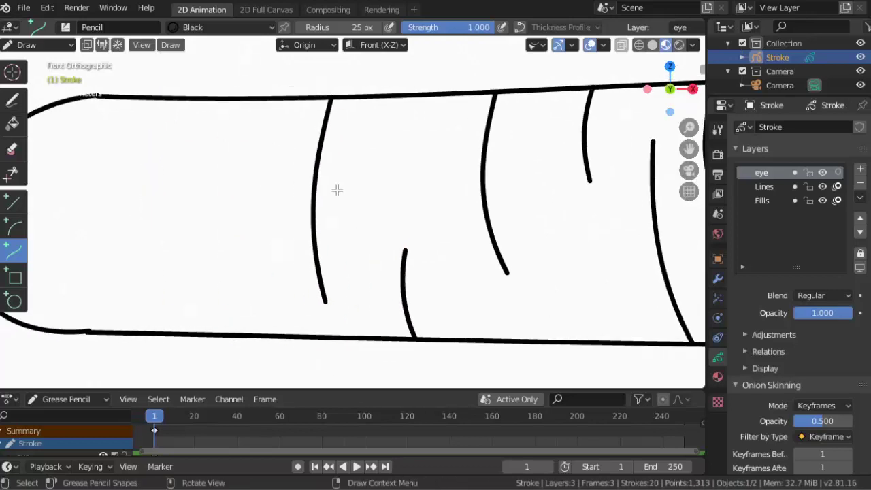
left_click_drag(239, 335, 239, 113)
left_click_drag(239, 184, 210, 195)
left_click_drag(239, 258, 226, 265)
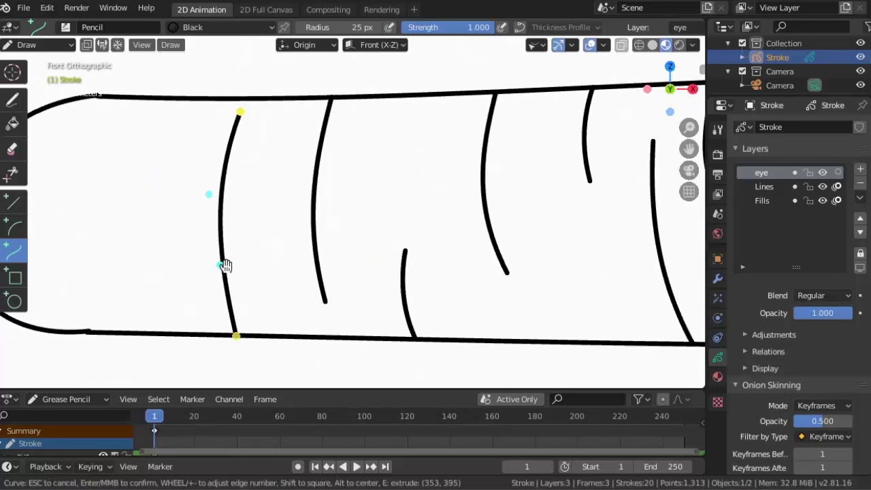
key("Return")
middle_click_drag(150, 117, 259, 105, "shift")
left_click_drag(208, 83, 209, 263)
left_click_drag(208, 200, 185, 200)
left_click_drag(207, 142, 187, 142)
key("Return")
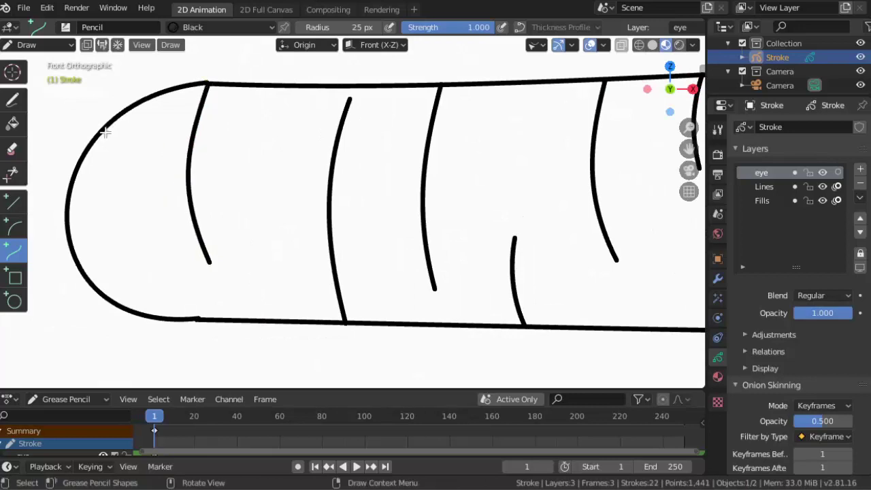
Finish with a straight line inside the rounded tail and a last short bottom-edge line
left_click_drag(102, 130, 103, 235)
key("Return")
left_click_drag(153, 316, 145, 223)
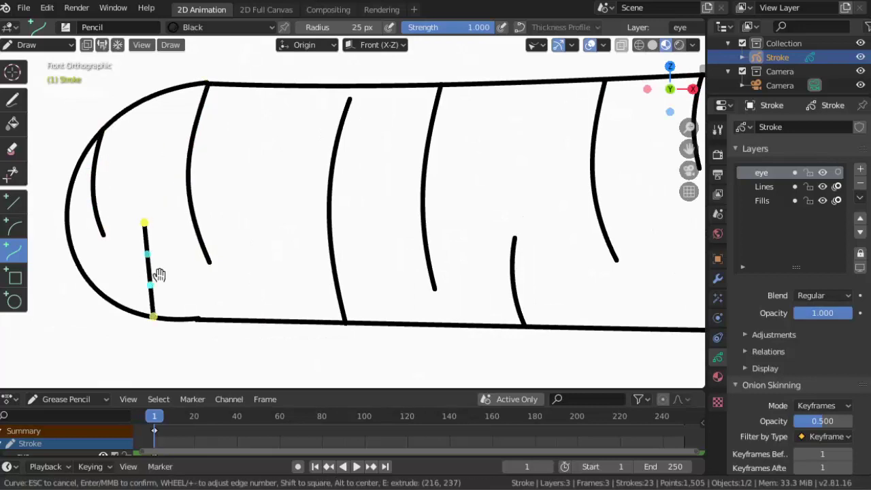
key("Return")
scroll(356, 224, "down", 8)
scroll(400, 249, "up", 5)
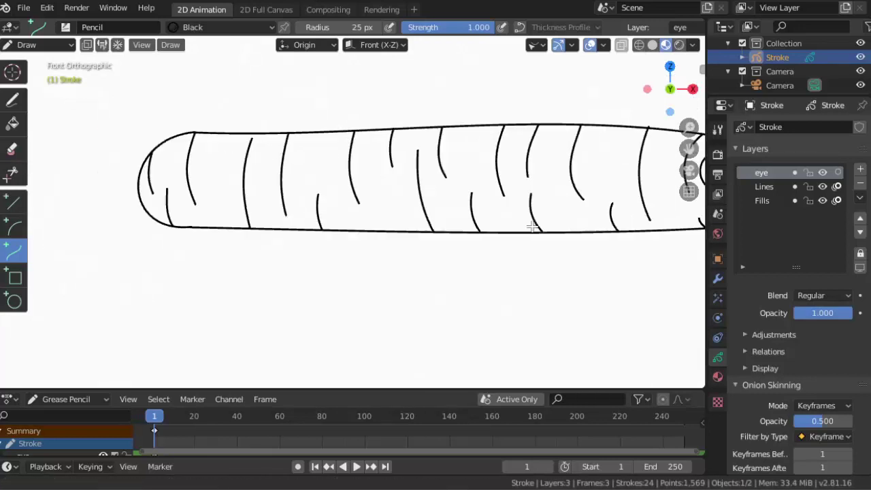
scroll(538, 227, "up", 1)
scroll(538, 226, "down", 3)
scroll(538, 226, "up", 2)
Switch the caterpillar Grease Pencil object into Sculpt Mode
scroll(459, 228, "up", 1)
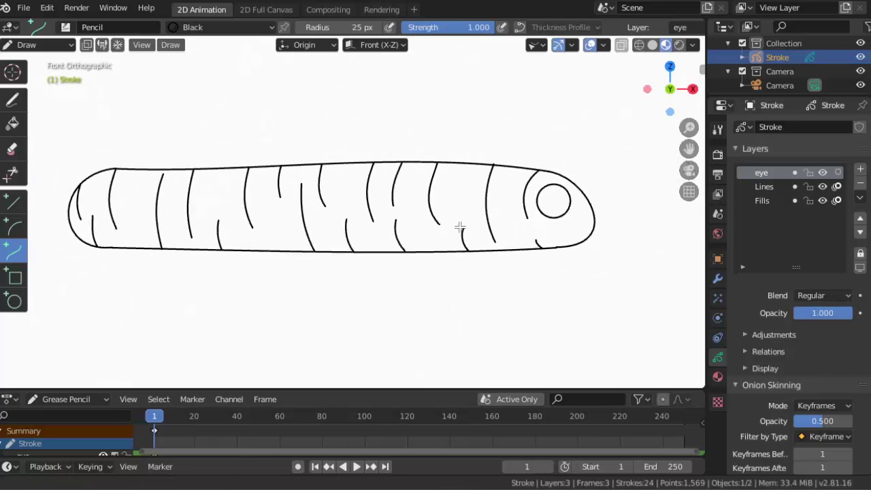
scroll(443, 238, "up", 2)
scroll(409, 255, "up", 3)
scroll(306, 272, "down", 5)
key("Tab")
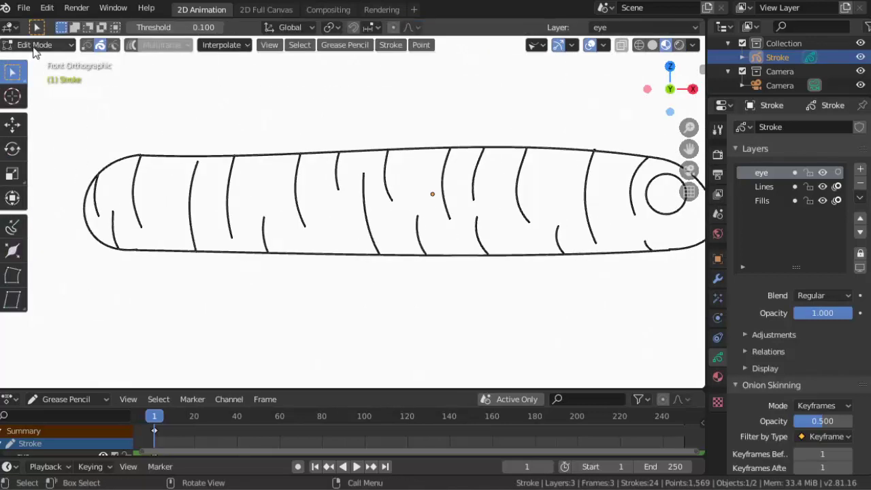
left_click(37, 44)
left_click(29, 107)
left_click(38, 45)
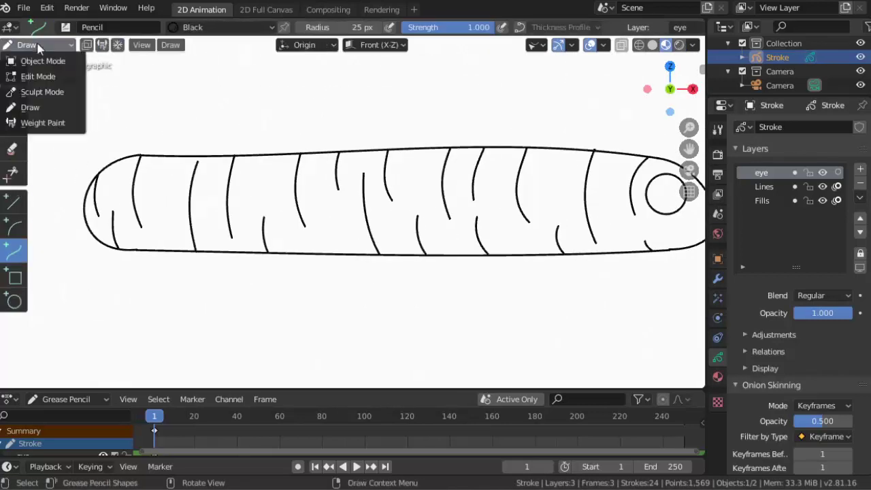
left_click(30, 92)
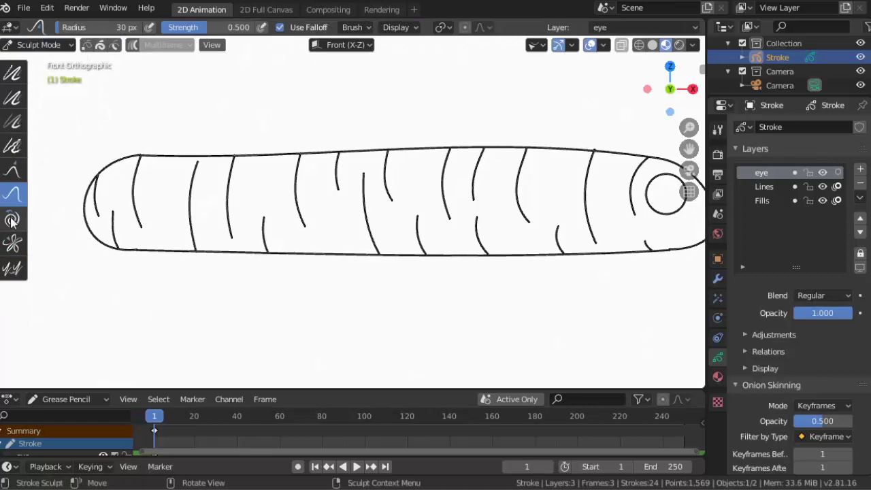
With the Grab brush enlarged and at full strength, pull the bottom outline into a wavy edge
left_click(13, 176)
scroll(476, 185, "up", 2)
scroll(381, 218, "up", 2)
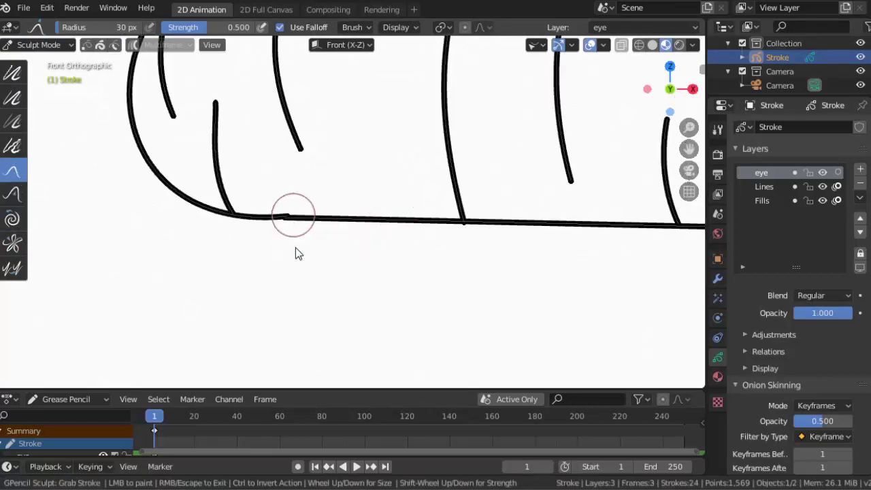
mouse_move(293, 221)
left_mouse_down()
mouse_move(370, 218)
mouse_move(441, 241)
left_mouse_up()
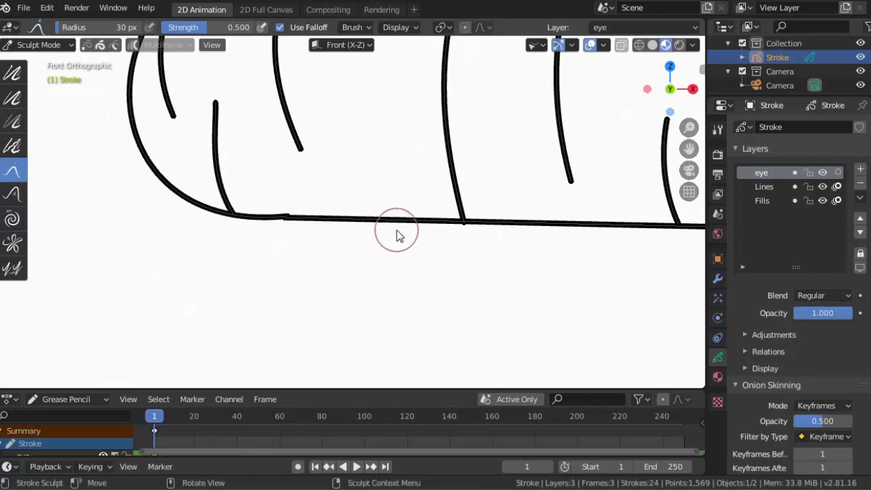
key("f")
left_click(402, 216)
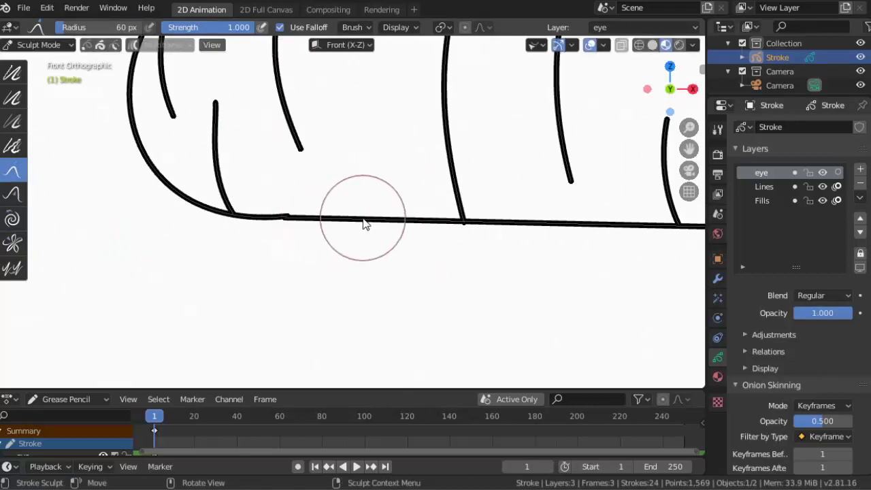
left_click_drag(364, 225, 292, 227)
Pull more dips into the bottom outline and drag segment lines down onto it
middle_click_drag(395, 230, 267, 223, "shift")
left_click_drag(334, 218, 444, 219)
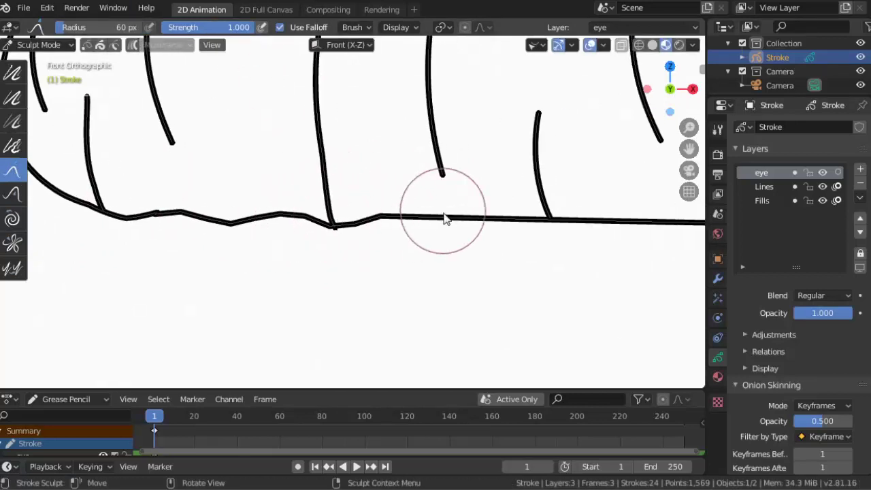
scroll(444, 219, "down", 5, "ctrl")
left_click_drag(521, 189, 534, 233)
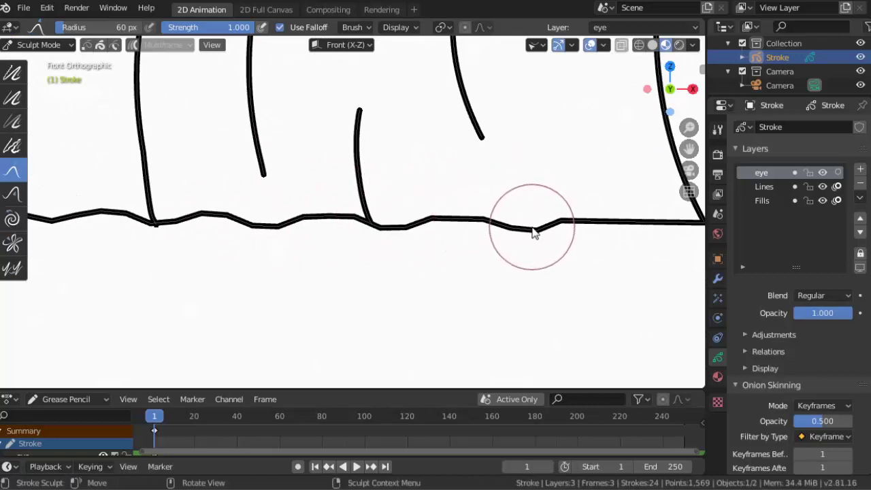
scroll(535, 233, "down", 3, "ctrl")
left_click_drag(504, 204, 490, 214)
scroll(436, 224, "down", 3, "ctrl")
mouse_move(383, 230)
left_mouse_down()
mouse_move(505, 221)
mouse_move(387, 243)
mouse_move(496, 247)
mouse_move(461, 247)
left_mouse_up()
Smooth the front of the head outline into a curve around the eye
scroll(473, 227, "down", 3, "ctrl")
scroll(388, 243, "down", 3, "ctrl")
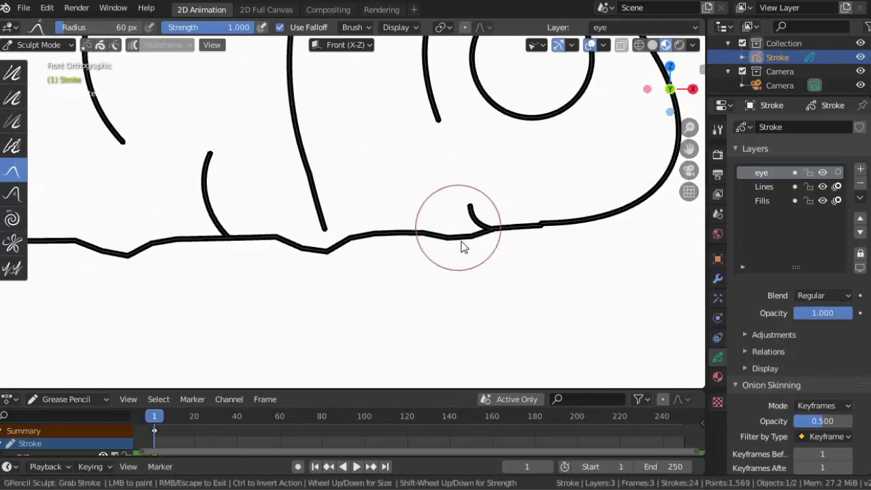
scroll(516, 195, "down", 4)
scroll(510, 214, "down", 2)
scroll(468, 196, "up", 1)
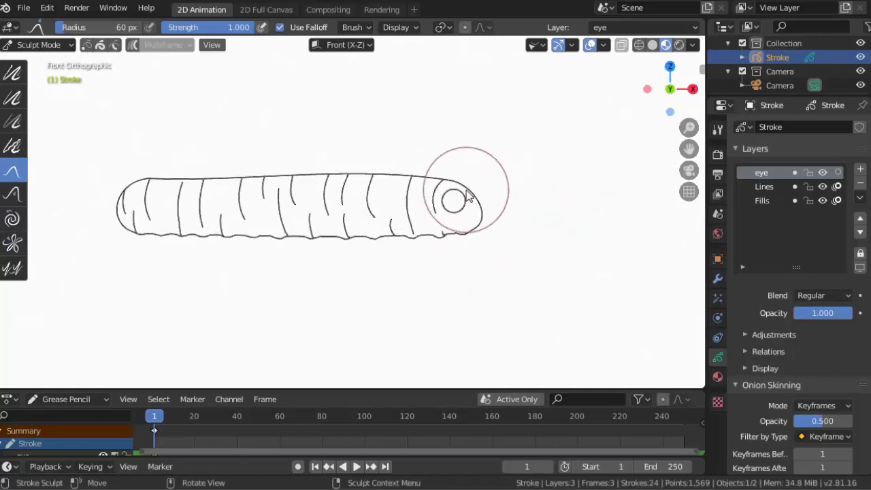
left_click_drag(468, 196, 471, 192)
In Draw mode, draw a short mouth curve below the caterpillar's eye
left_click(39, 45)
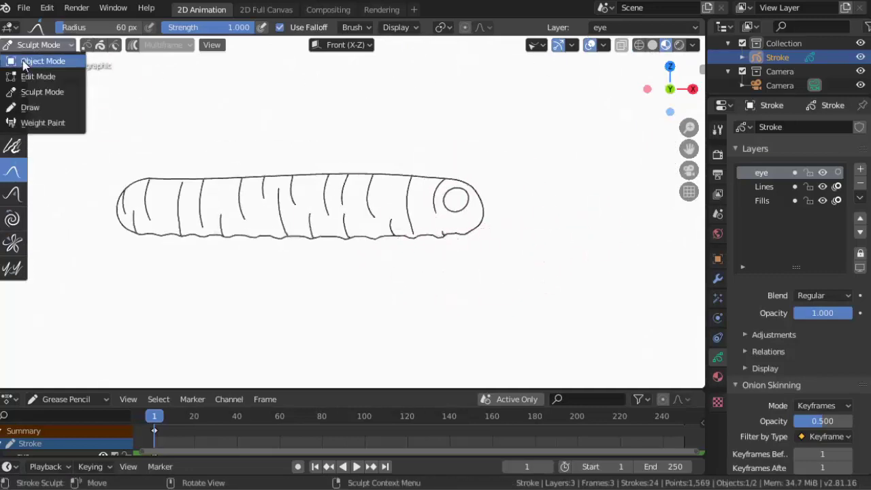
left_click(30, 107)
scroll(422, 213, "up", 3)
scroll(474, 233, "up", 6)
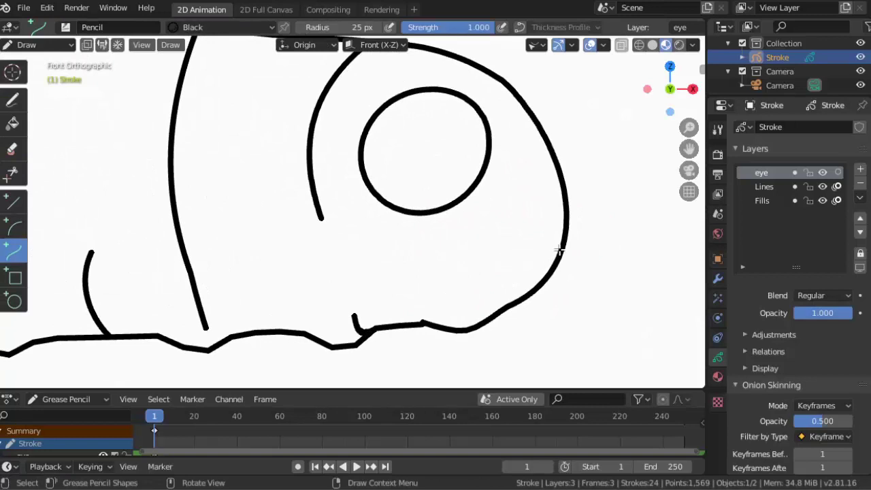
left_click_drag(560, 251, 443, 259)
key("Return")
scroll(477, 252, "down", 9)
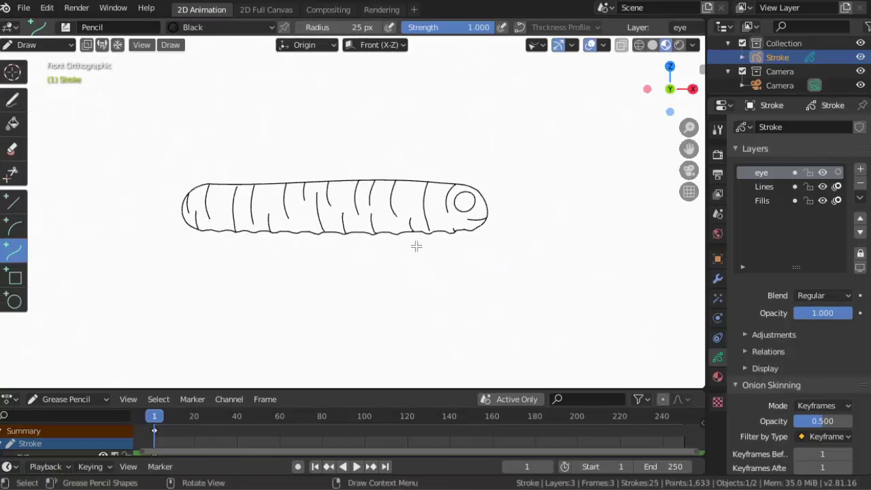
middle_click_drag(419, 244, 434, 263, "shift")
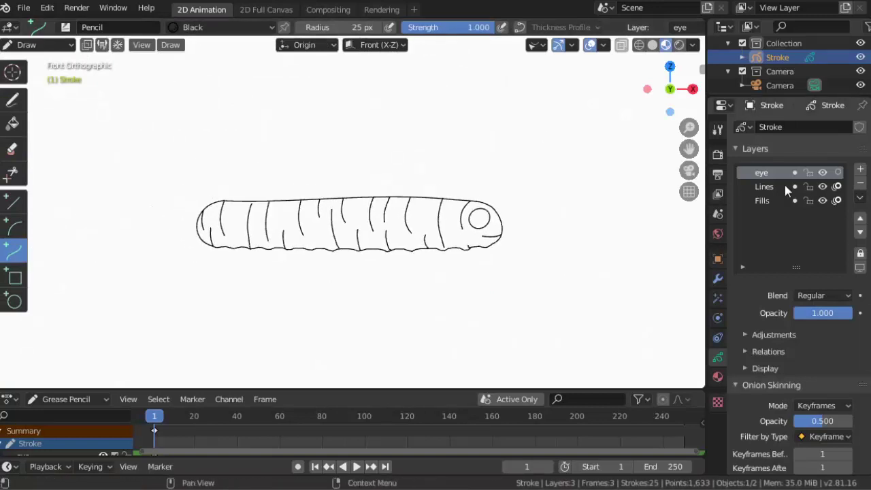
In Edit Mode, move the outlines to the Lines layer and the eye circle to the eye layer
key("Tab")
key("m")
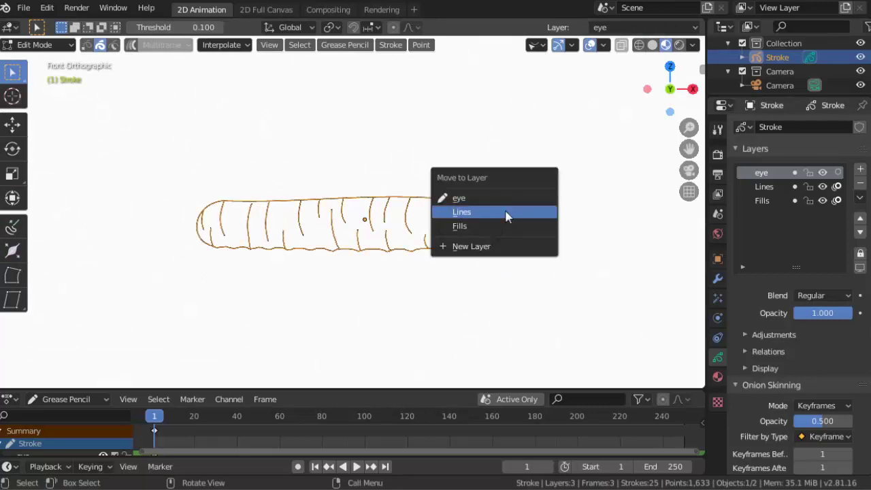
left_click(507, 212)
scroll(444, 230, "up", 5)
key("m")
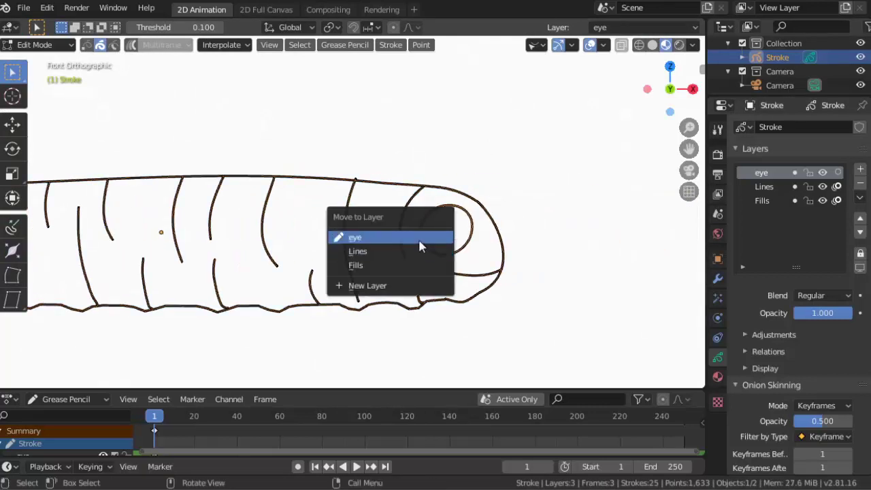
left_click(420, 240)
Lock the eye and Lines layers, make Fills active, and enlarge the right-hand panels
left_click(808, 173)
left_click(809, 187)
left_click(763, 200)
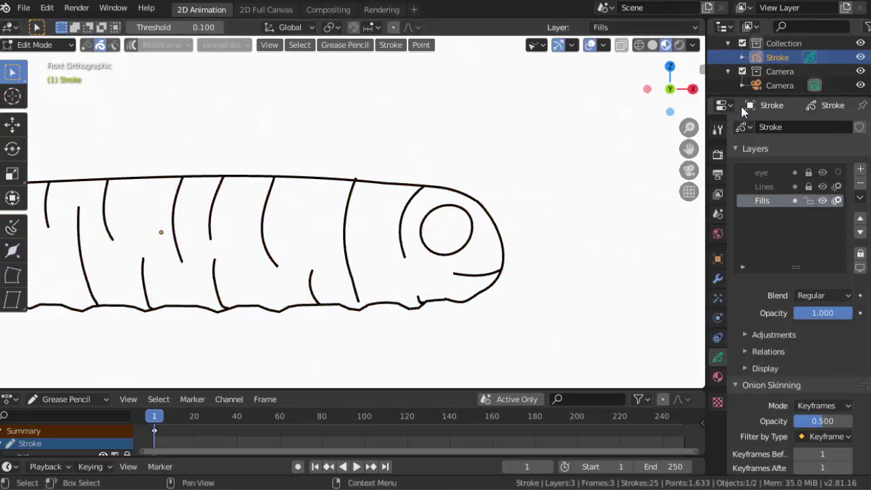
left_click_drag(742, 99, 742, 200)
mouse_move(706, 175)
left_mouse_down()
mouse_move(647, 175)
mouse_move(658, 175)
left_mouse_up()
Turn the upper panel into the Properties Material tab and create a new material slot
left_click(672, 27)
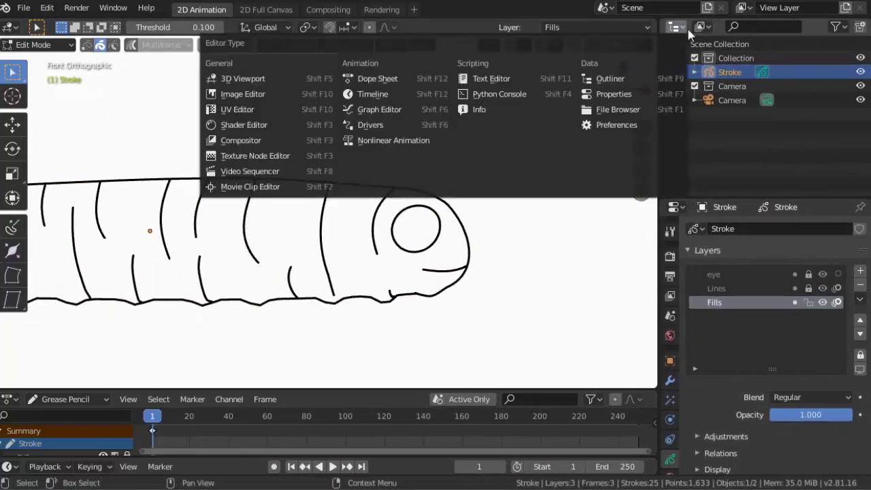
left_click(591, 93)
left_click(670, 185)
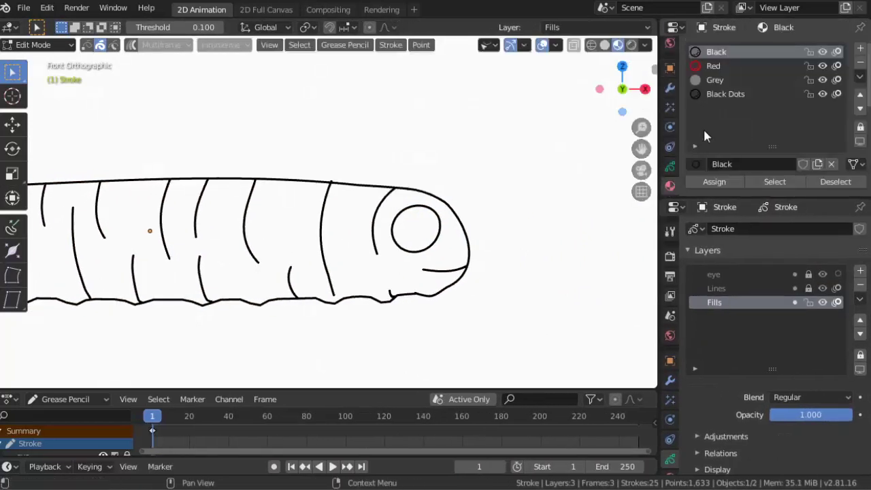
left_click(861, 51)
left_click(762, 162)
Make the new material fill-only with a bright green fill colour
scroll(808, 115, "down", 5)
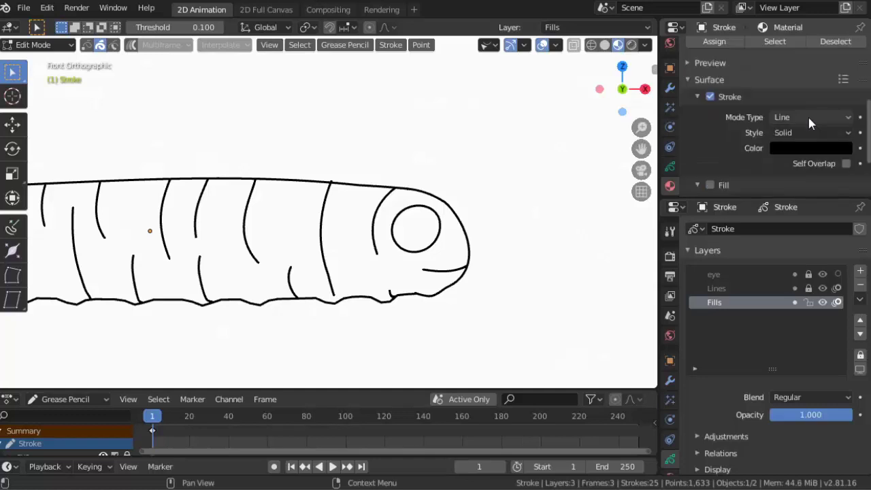
left_click(710, 186)
scroll(771, 99, "up", 3)
scroll(795, 164, "down", 2)
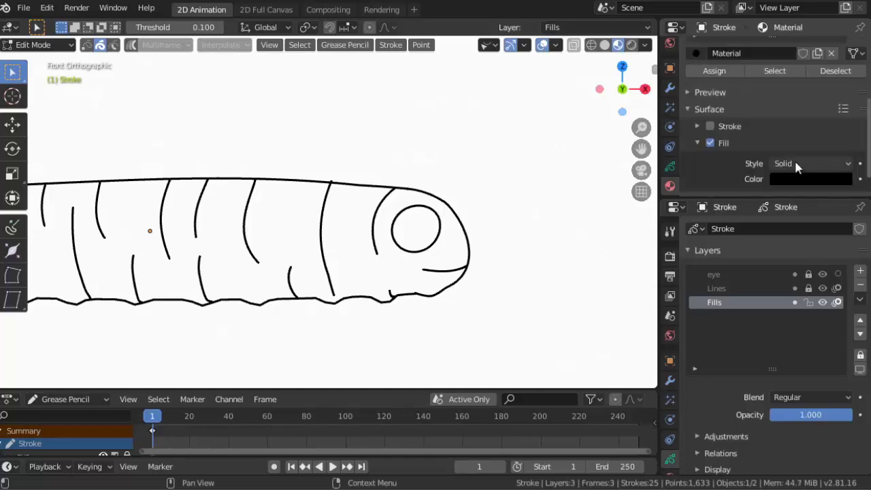
left_click(811, 179)
left_click_drag(844, 286, 842, 196)
left_click_drag(791, 230, 752, 216)
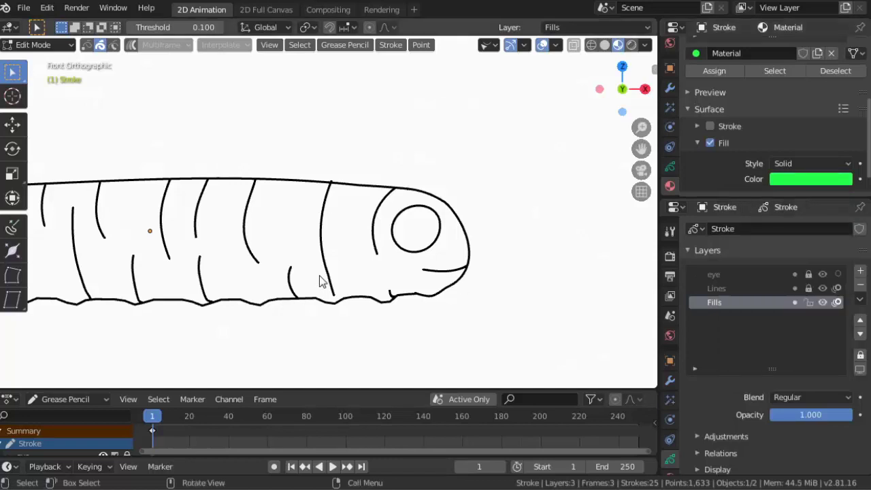
In Draw mode, use the Fill tool to fill the caterpillar body green
key("Home")
left_click(27, 44)
left_click(28, 107)
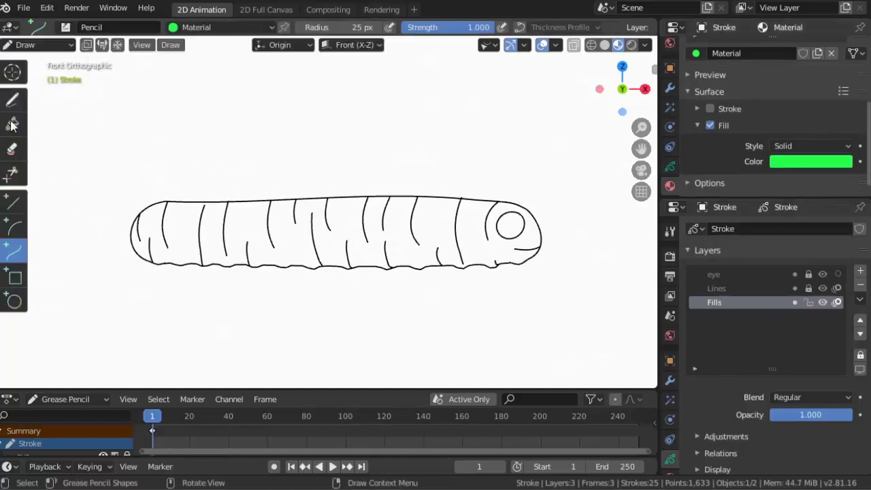
left_click(12, 123)
left_click(223, 253)
Add a new 'eye color' layer positioned below the eye layer
scroll(222, 254, "up", 4)
scroll(222, 253, "up", 2)
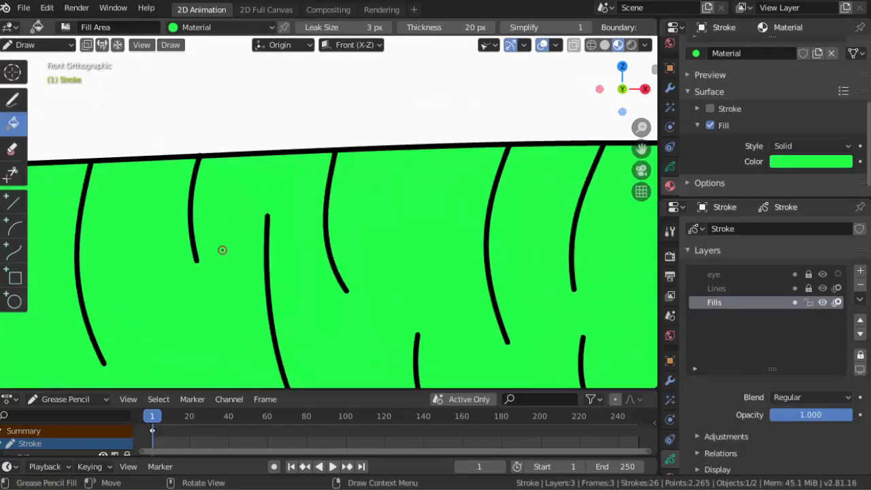
scroll(286, 258, "down", 5)
scroll(409, 252, "up", 3)
left_click(861, 271)
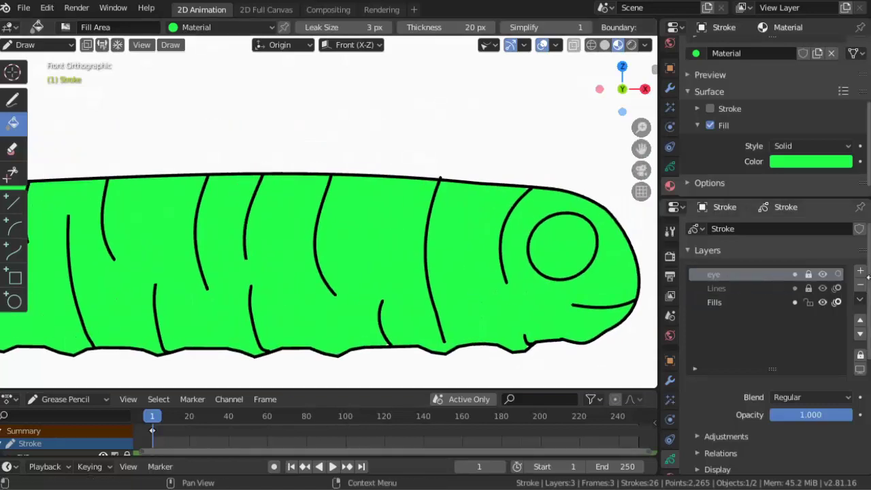
left_click(860, 335)
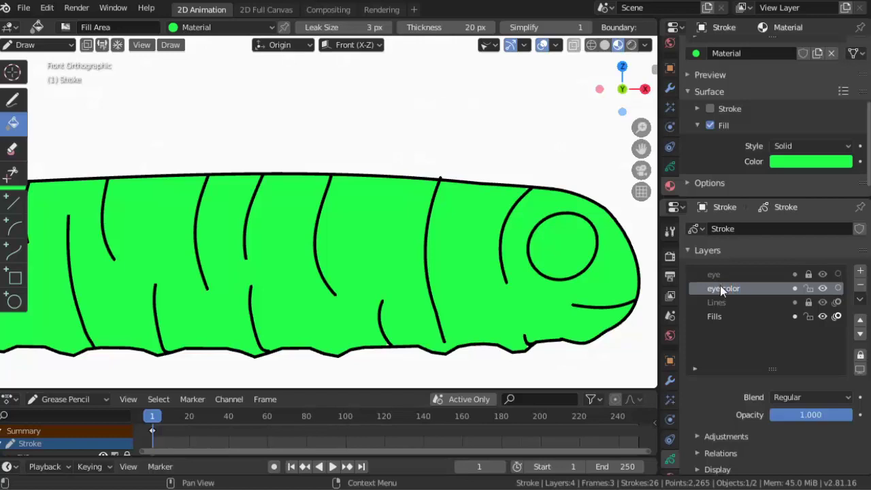
Create Material.001 as a black fill-only material
scroll(783, 122, "up", 3)
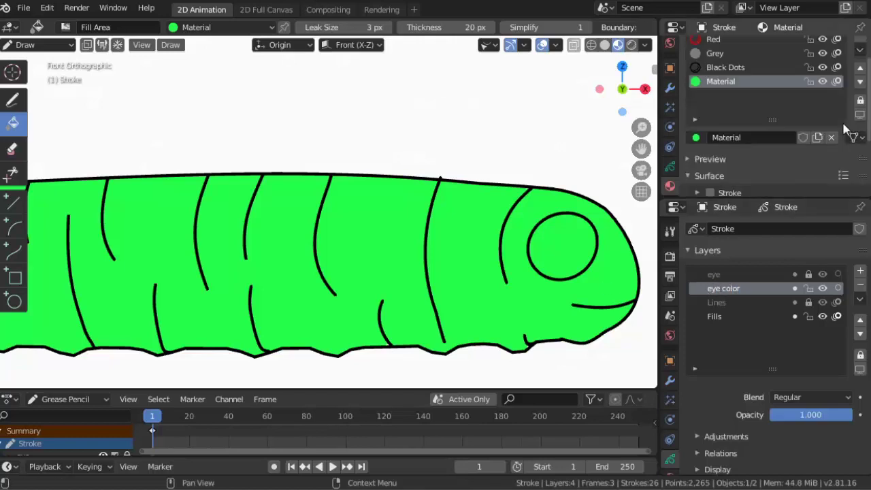
scroll(797, 125, "up", 2)
left_click(753, 167)
scroll(818, 123, "down", 3)
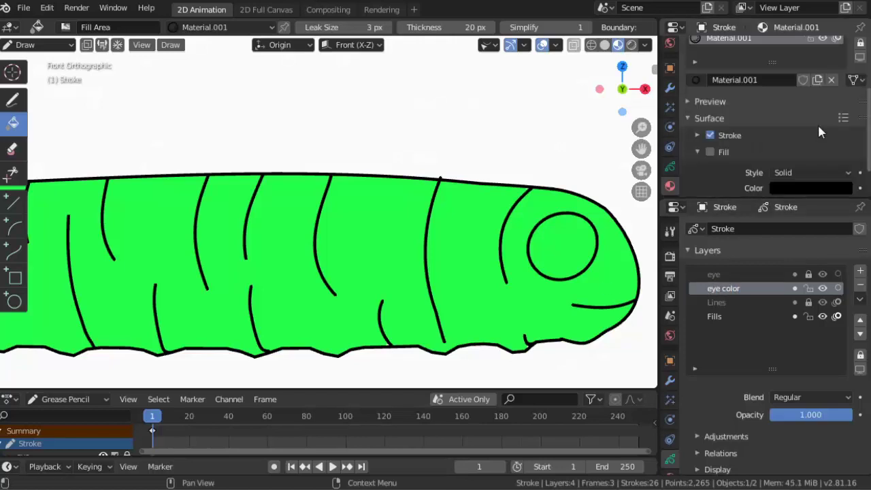
scroll(818, 123, "down", 1)
scroll(769, 94, "up", 4)
Add a slot with Material.002 and set its fill colour to white
left_click(861, 52)
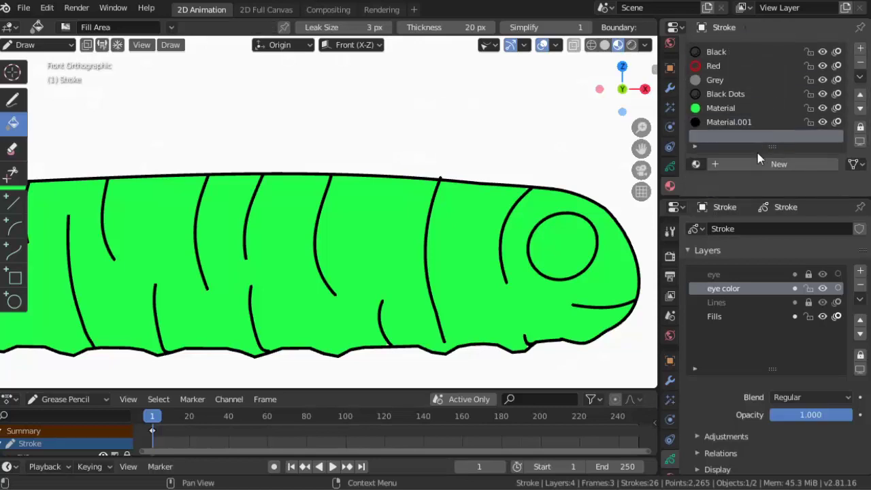
left_click(754, 164)
scroll(717, 127, "down", 4)
left_click(810, 160)
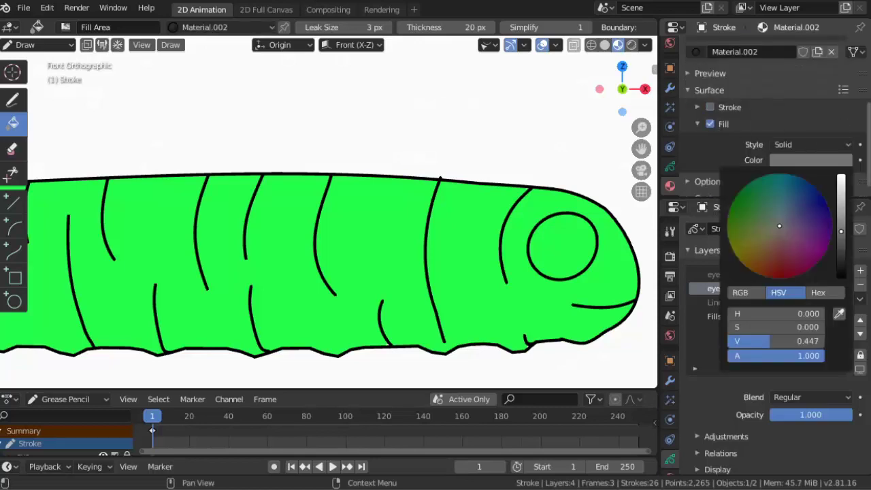
left_click_drag(845, 273, 845, 176)
Fill the eye circle black using Material.001
scroll(782, 122, "up", 2)
left_click(729, 66)
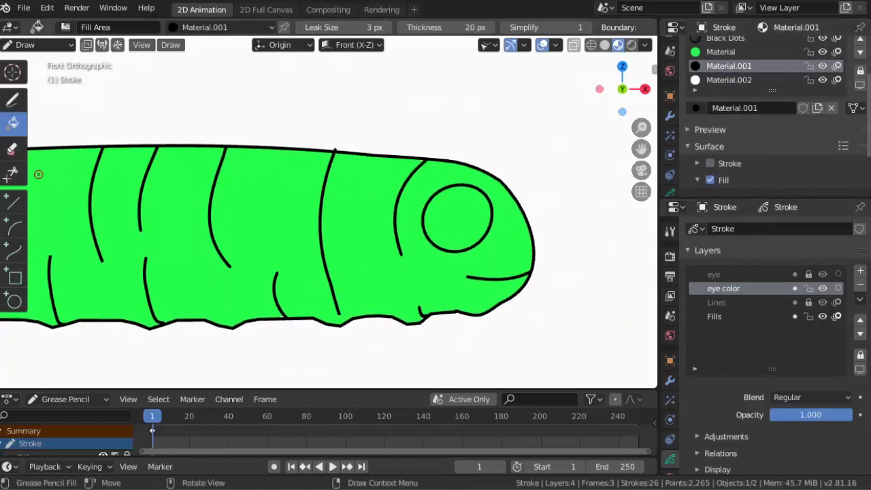
scroll(324, 206, "up", 3)
left_click(360, 218)
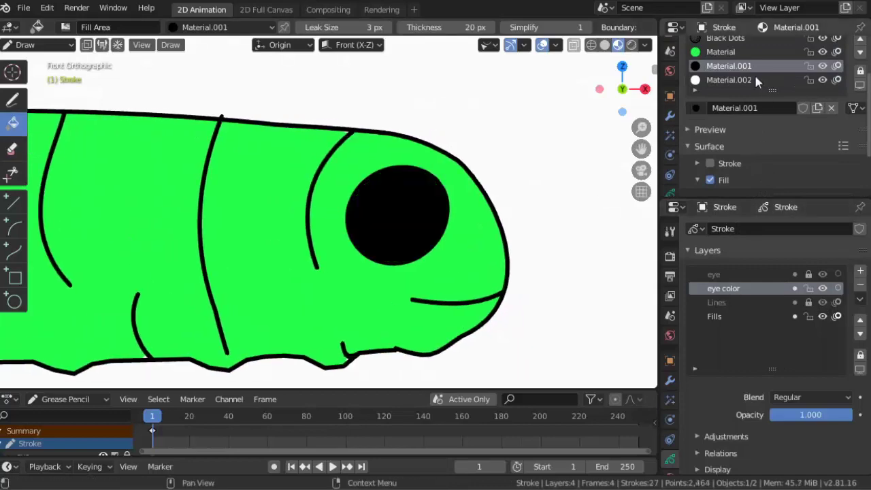
Draw a small white highlight circle on the eye with Material.002 and the Circle tool
left_click(735, 80)
left_click(14, 301)
scroll(459, 194, "up", 2)
scroll(458, 195, "up", 2)
mouse_move(371, 190)
left_mouse_down()
mouse_move(452, 275)
mouse_move(463, 307)
left_mouse_up()
key("Return")
scroll(488, 281, "down", 8)
scroll(488, 282, "down", 3)
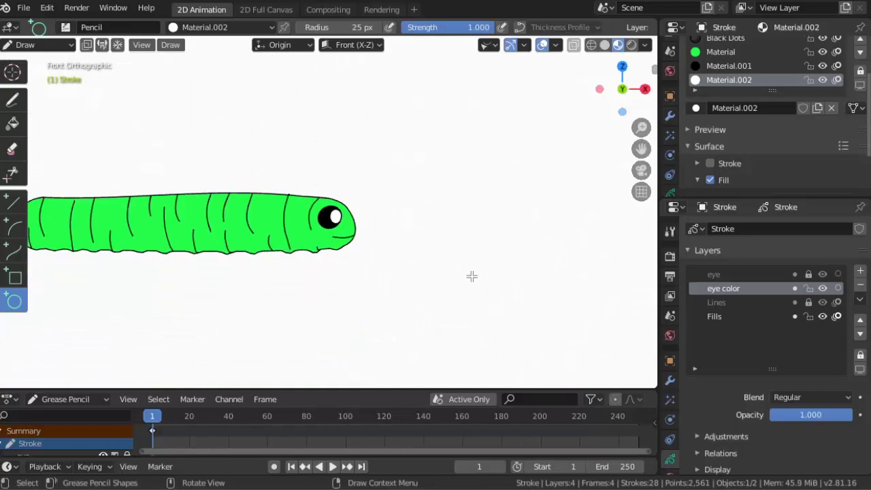
scroll(471, 276, "down", 3)
key("shift+c")
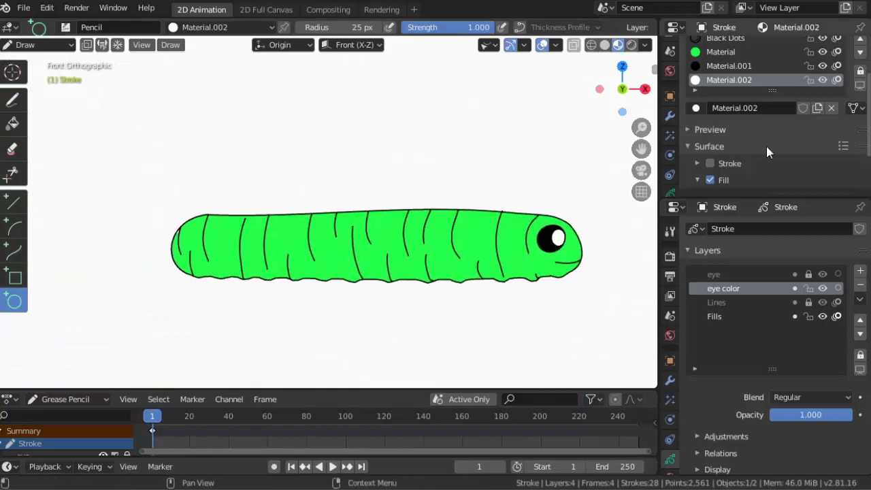
Change the green body material's Fill Style to Gradient
left_click(751, 53)
scroll(762, 88, "down", 3)
left_click(831, 134)
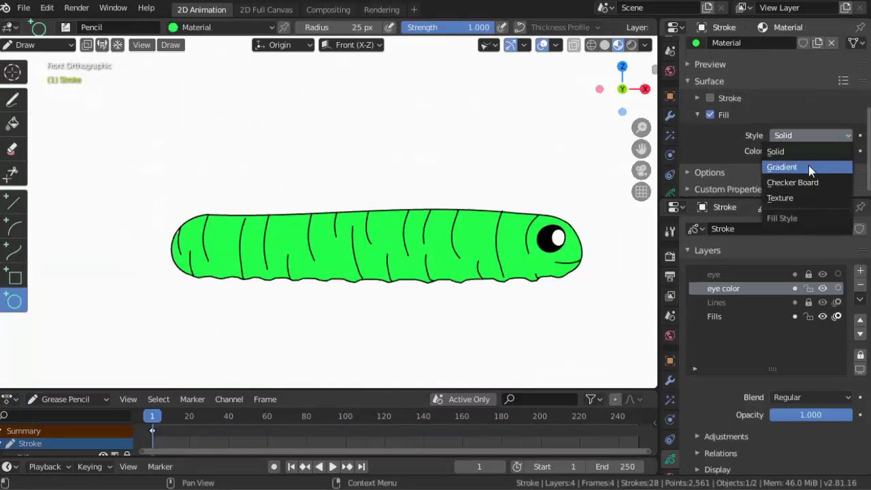
left_click(782, 167)
scroll(823, 149, "down", 2)
Set the viewport to Solid shading with the dark grey Theme background
left_click(645, 44)
left_click(604, 45)
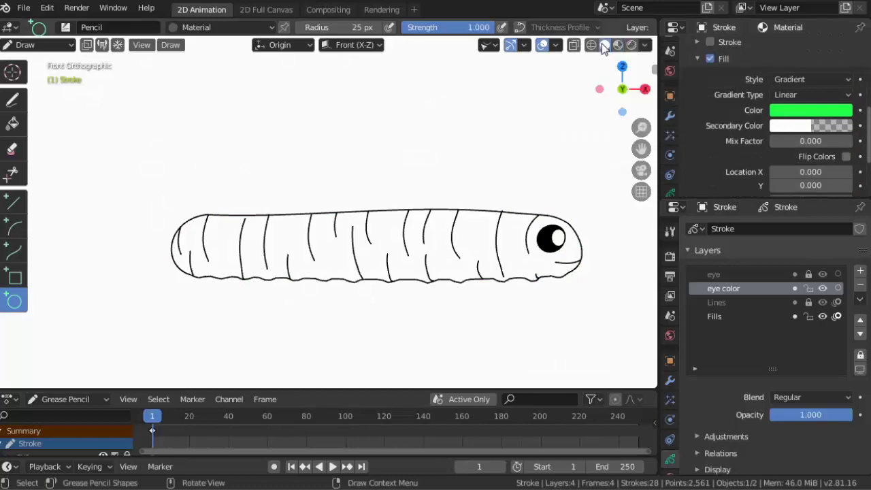
left_click(645, 45)
left_click(587, 257)
middle_click_drag(540, 234, 518, 225, "shift")
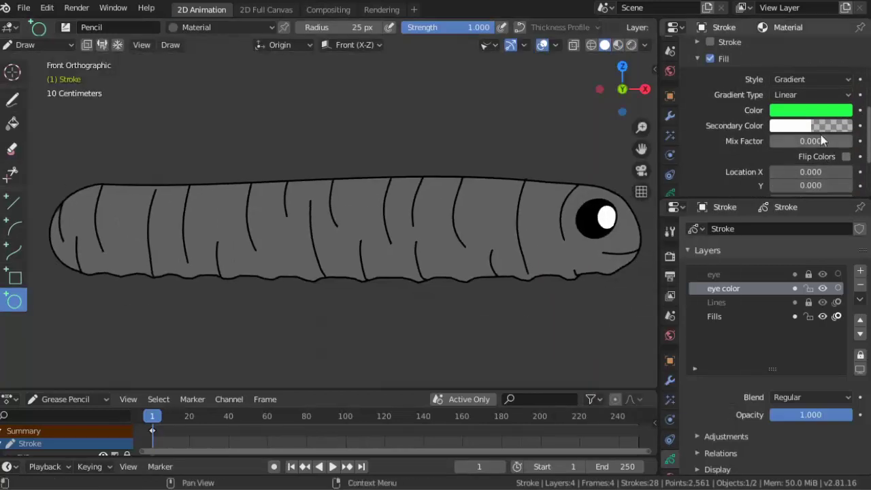
Set the gradient's Secondary Color to an opaque darker green with Mix Factor 0.942
left_click_drag(814, 111, 802, 133)
left_click_drag(843, 160, 843, 183)
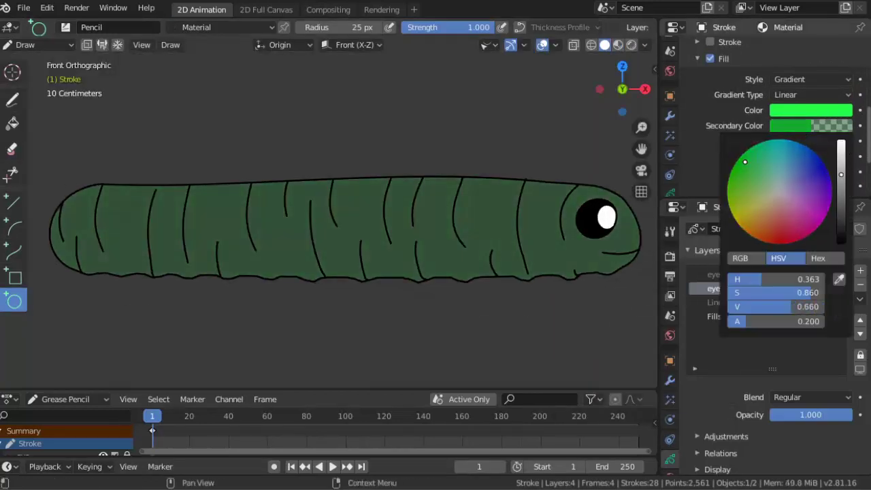
left_click(819, 128)
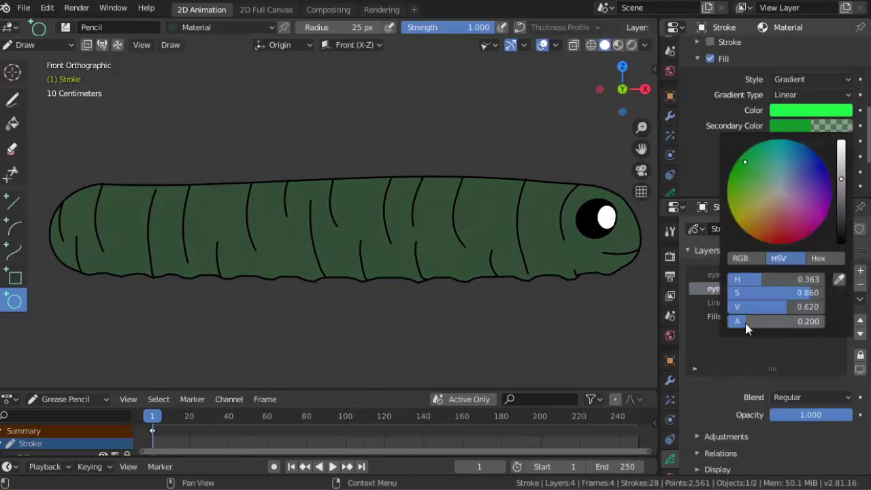
left_click_drag(747, 329, 824, 329)
left_click_drag(814, 141, 839, 140)
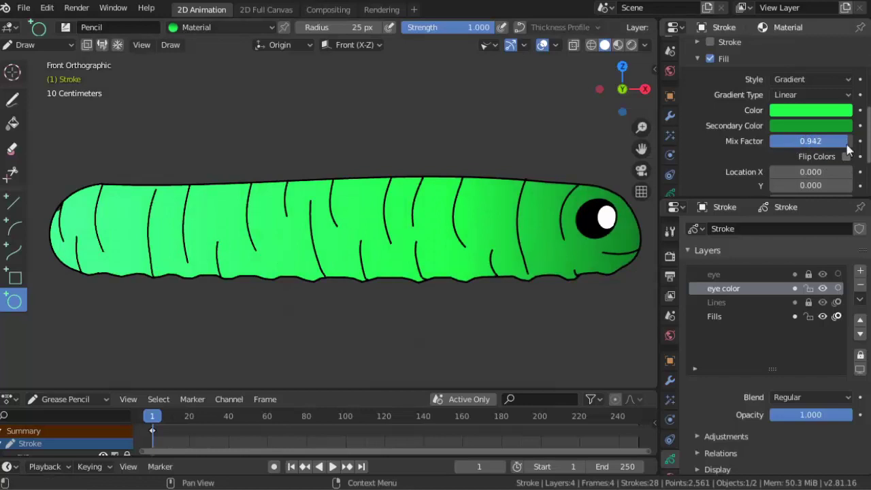
Set the gradient Angle to 90°, Location X to 0.050 and Scale to 1.740
scroll(837, 151, "down", 1)
scroll(823, 151, "down", 1)
scroll(810, 152, "down", 1)
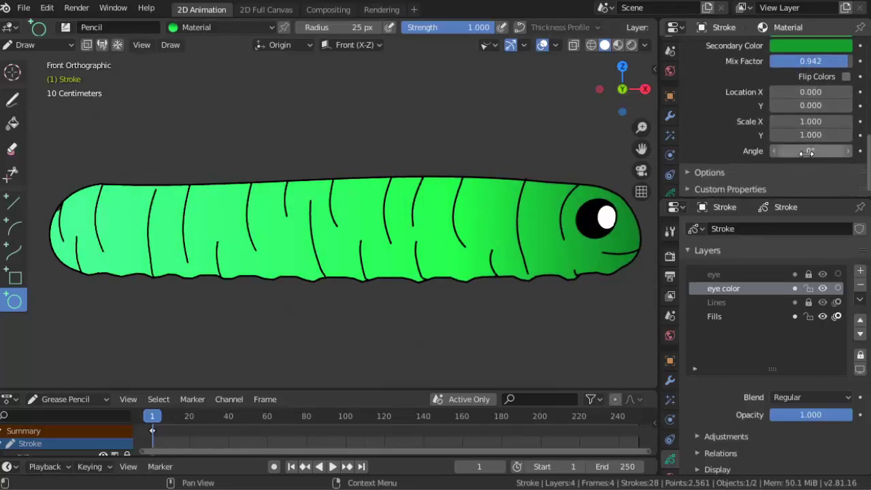
type("90")
key("Return")
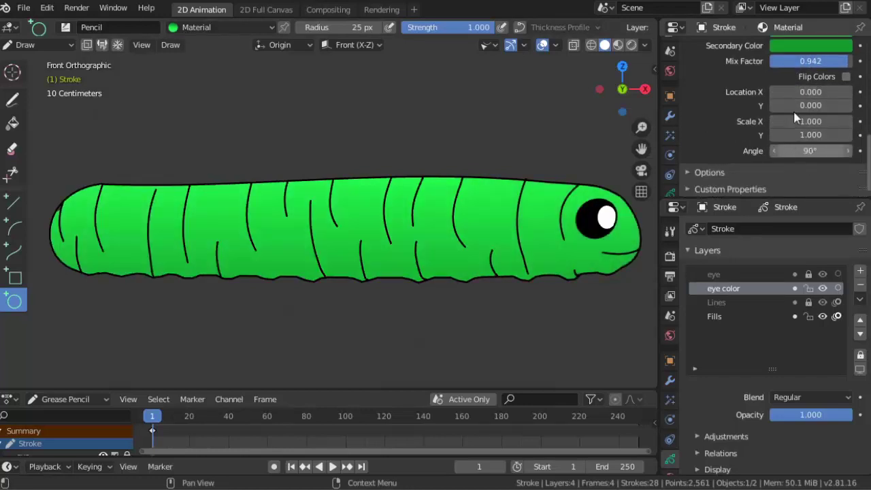
scroll(810, 120, "up", 1)
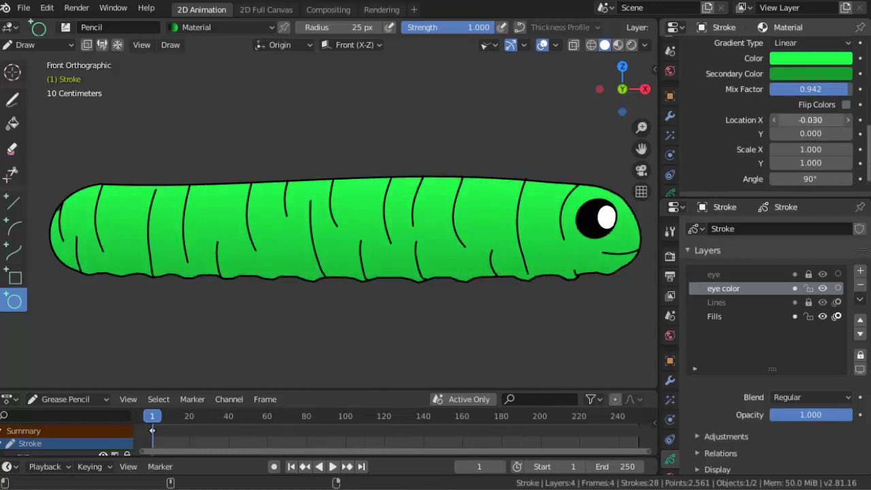
left_click_drag(811, 120, 815, 122)
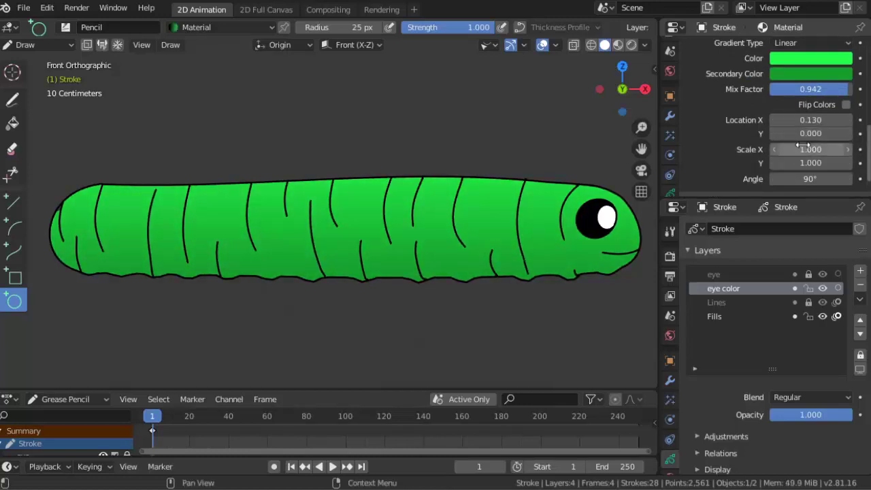
left_click_drag(812, 150, 817, 150)
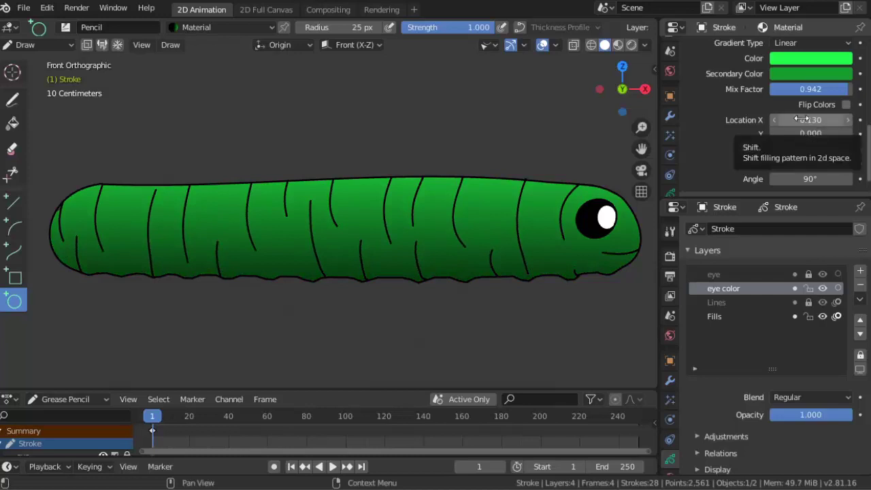
left_click_drag(810, 120, 809, 120)
Look at the visual effects settings, then return the lower panel to the layers list
scroll(456, 195, "down", 5)
scroll(467, 197, "up", 3)
scroll(467, 197, "up", 2)
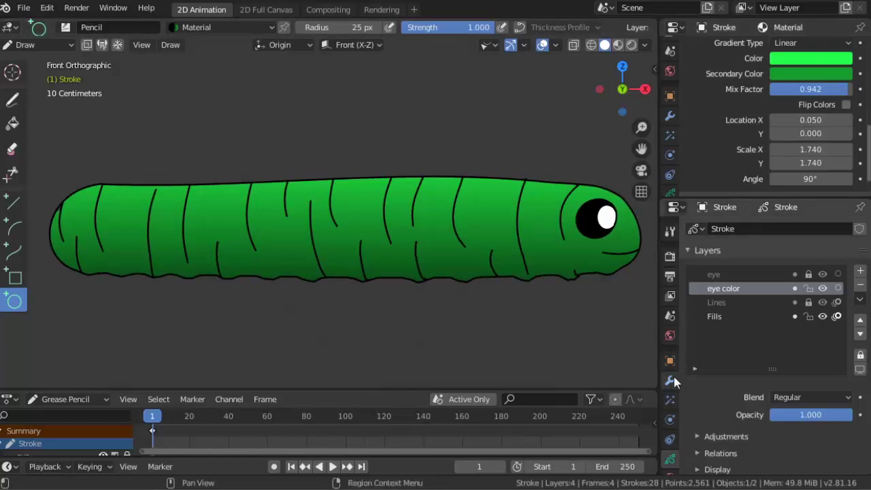
left_click(671, 400)
left_click(670, 460)
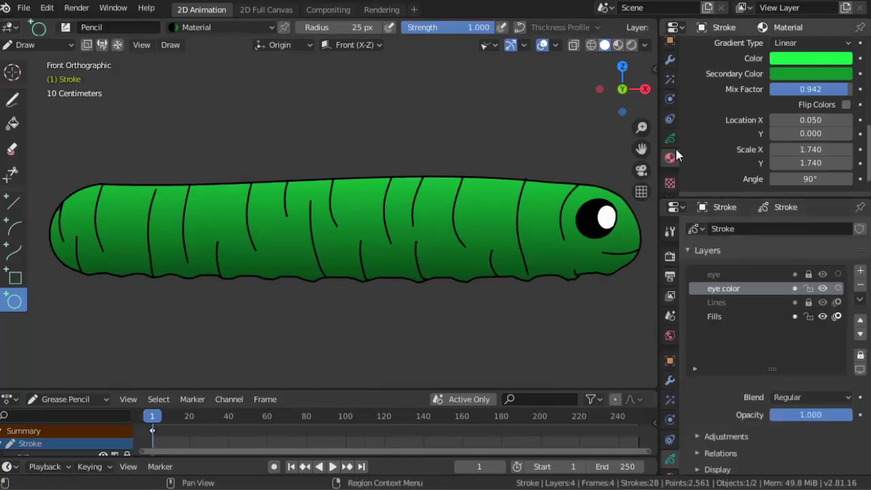
Add a Rim visual effect to the caterpillar and show it in the viewport shading
left_click(671, 138)
left_click(670, 77)
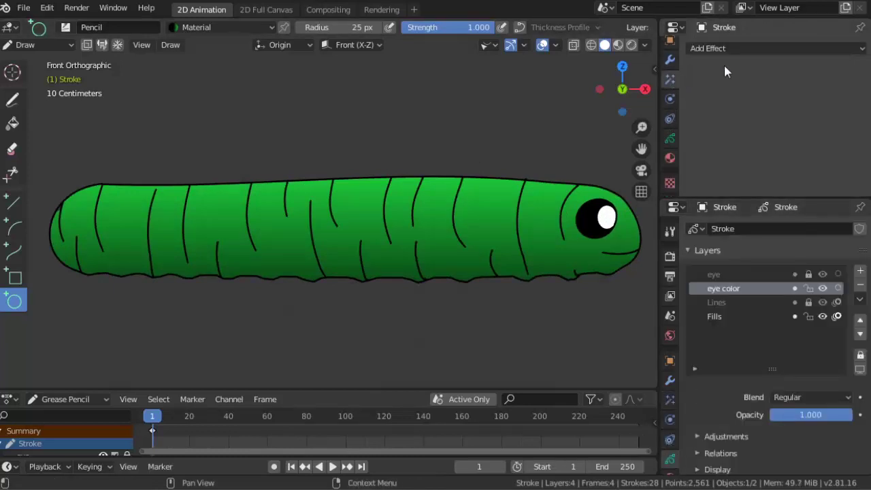
left_click(722, 48)
left_click(715, 155)
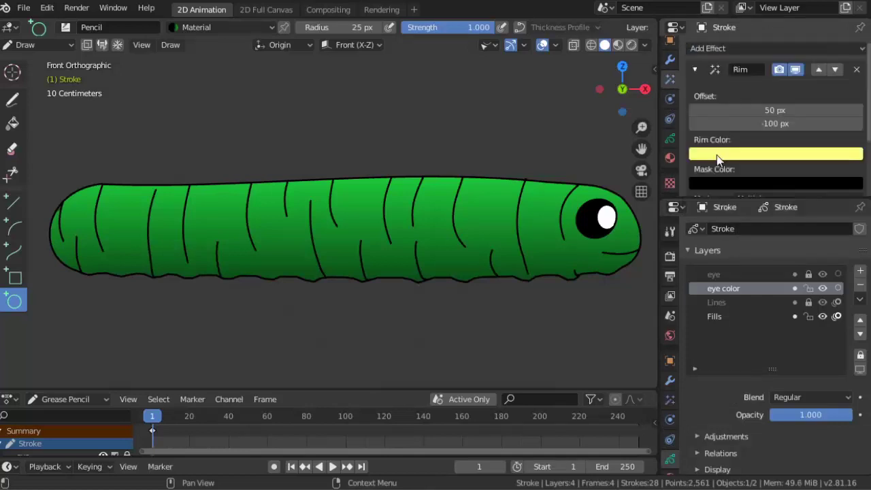
left_click(631, 44)
scroll(141, 237, "up", 2)
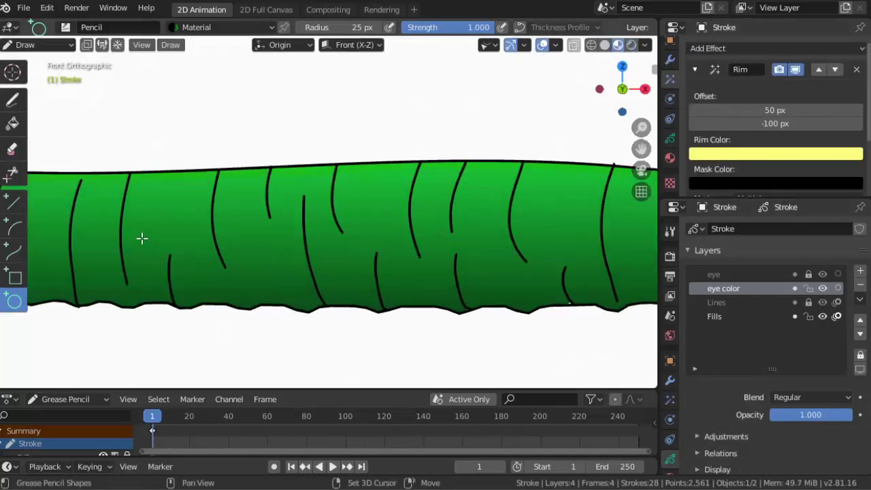
scroll(194, 243, "up", 2)
scroll(194, 243, "up", 2)
Make the Fills layer active and enter Edit Mode on its stroke points
left_click(783, 316)
key("Tab")
scroll(248, 218, "up", 2)
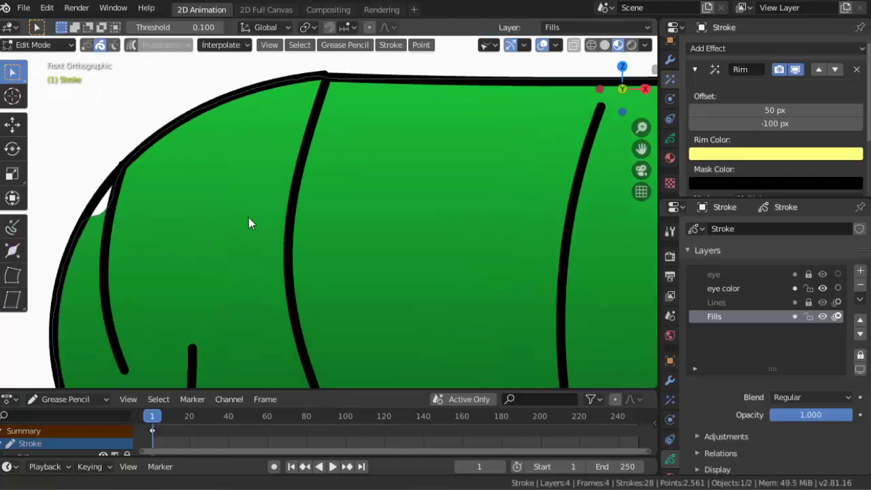
scroll(249, 218, "up", 1)
left_click(34, 44)
scroll(316, 256, "up", 2)
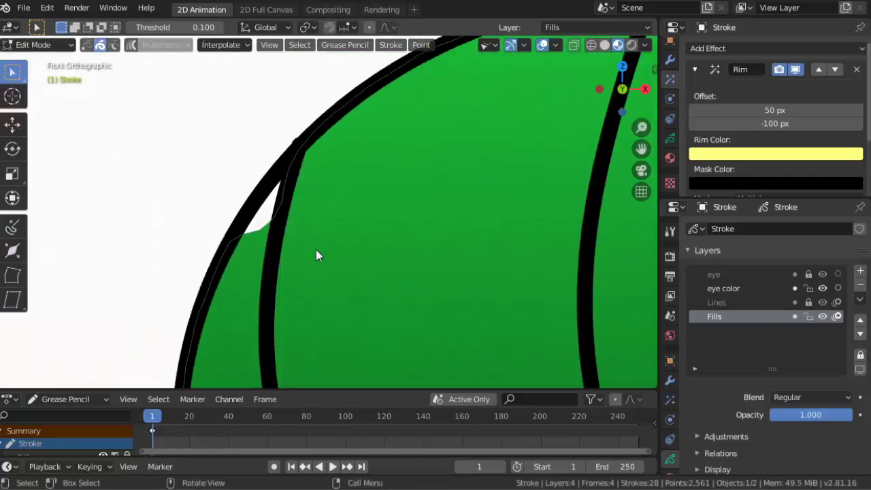
Box-select the fill points beside the tail's white gap, move them to close it, and exit Edit Mode
left_click(273, 204)
key("b")
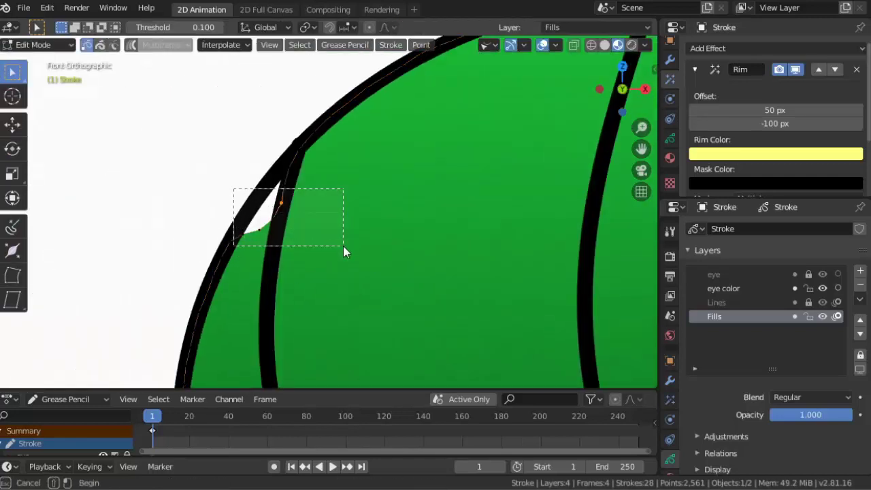
left_click_drag(233, 188, 343, 246)
key("g")
left_click(273, 201)
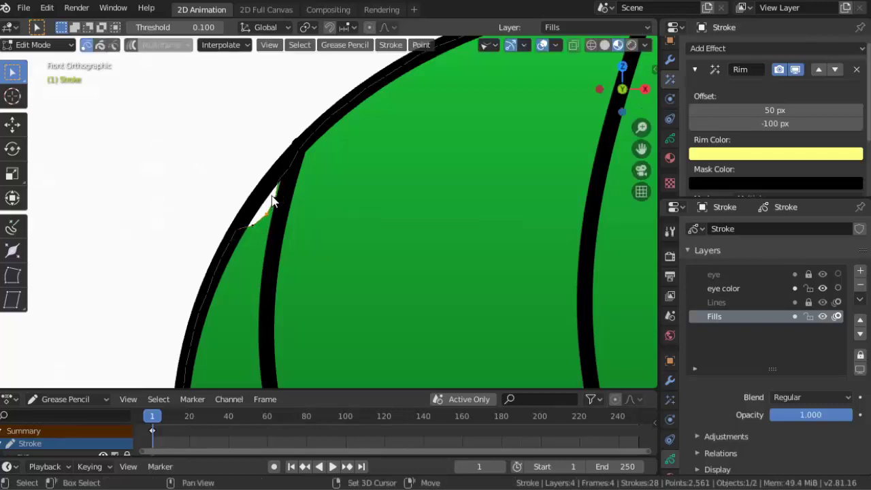
scroll(272, 201, "down", 2)
scroll(327, 222, "down", 3)
key("Tab")
scroll(382, 243, "down", 3)
Switch to rendered shading and make a first adjustment to the Rim effect's offset
scroll(239, 220, "down", 2)
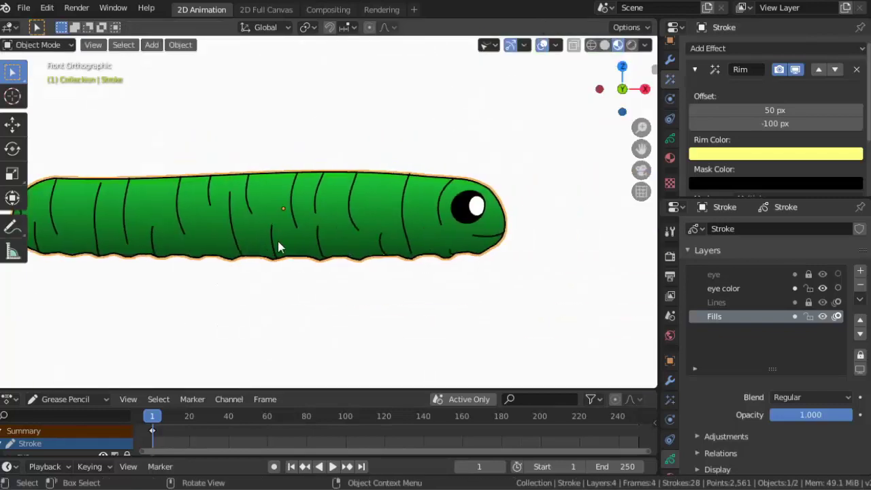
scroll(278, 248, "down", 3)
scroll(389, 270, "down", 2)
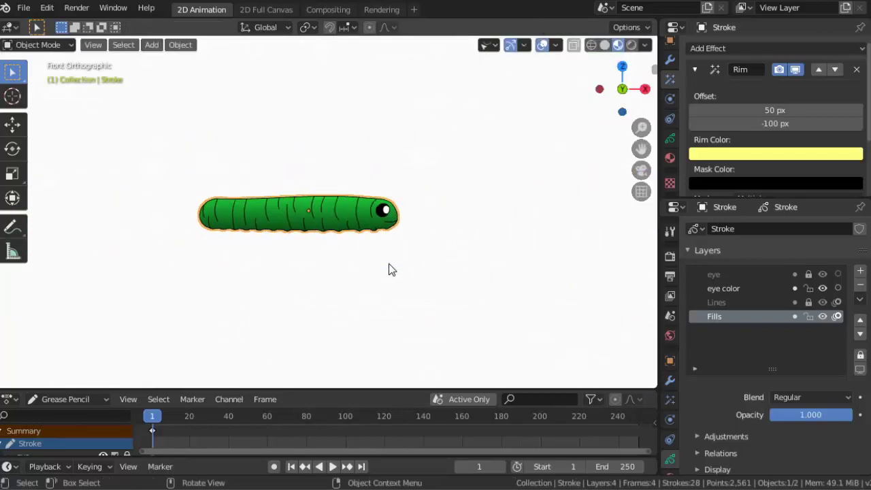
scroll(389, 269, "up", 2)
scroll(473, 284, "up", 3)
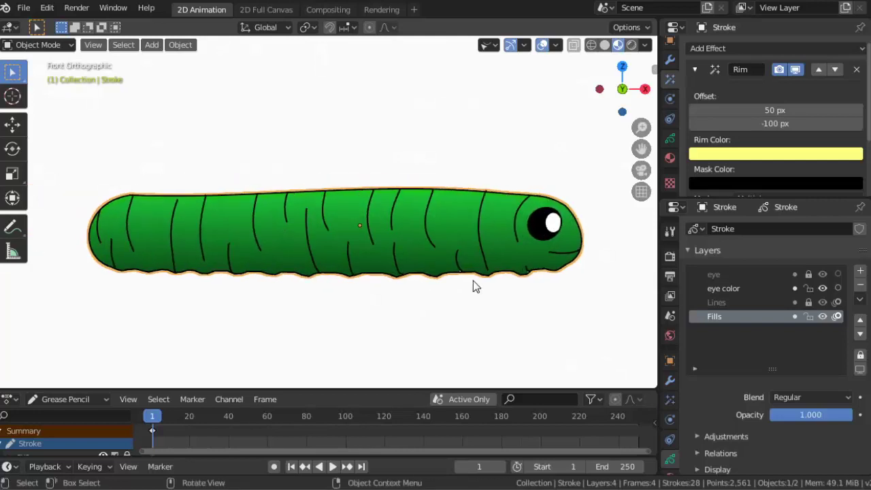
scroll(790, 163, "down", 2)
scroll(789, 162, "down", 1)
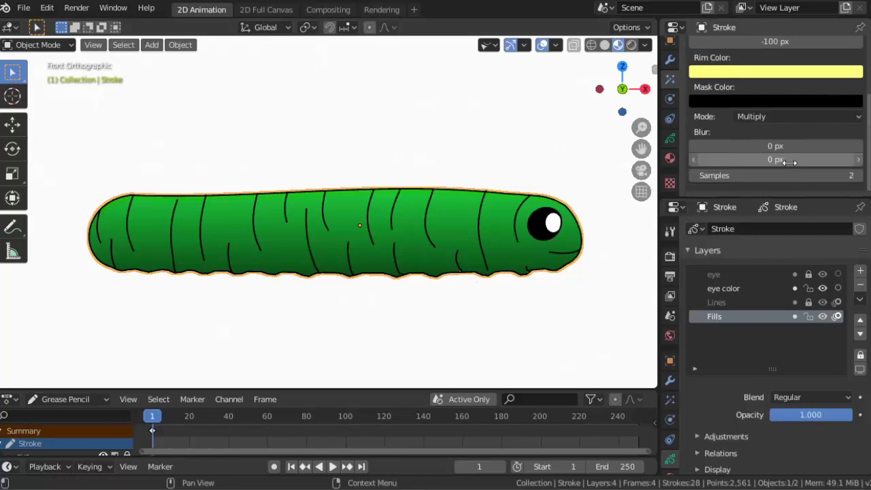
left_click(734, 288)
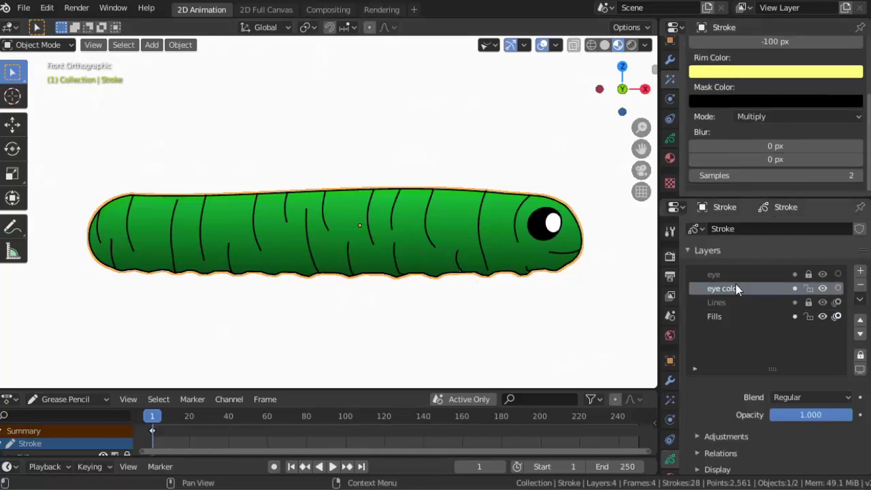
left_click(631, 44)
scroll(755, 91, "up", 3)
left_click(755, 155)
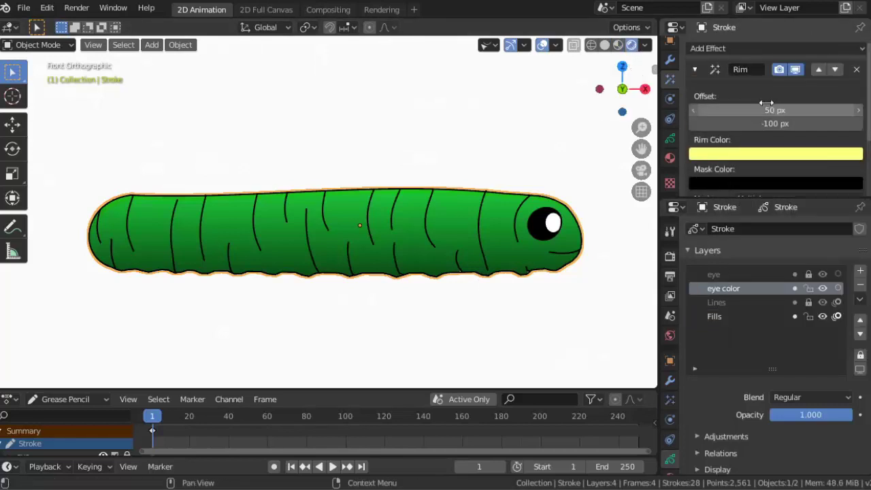
left_click_drag(776, 110, 769, 110)
left_click_drag(775, 124, 797, 123)
scroll(789, 121, "down", 3)
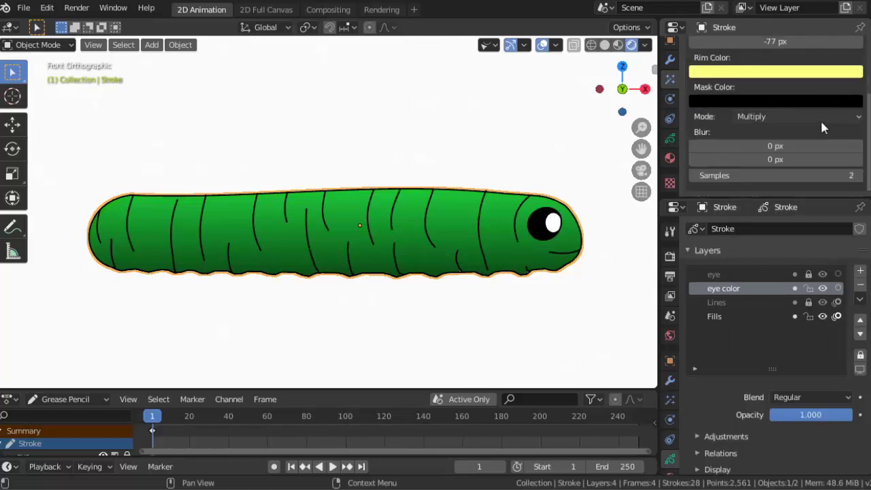
Try Overlay and Multiply rim blend modes, settle on Regular, and nudge the offset
left_click(770, 117)
left_click(763, 148)
left_click(764, 120)
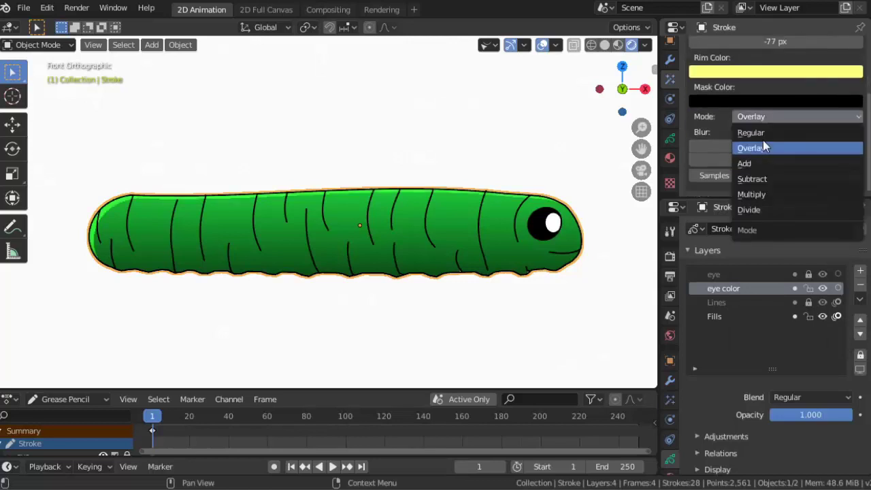
left_click(762, 196)
left_click(776, 117)
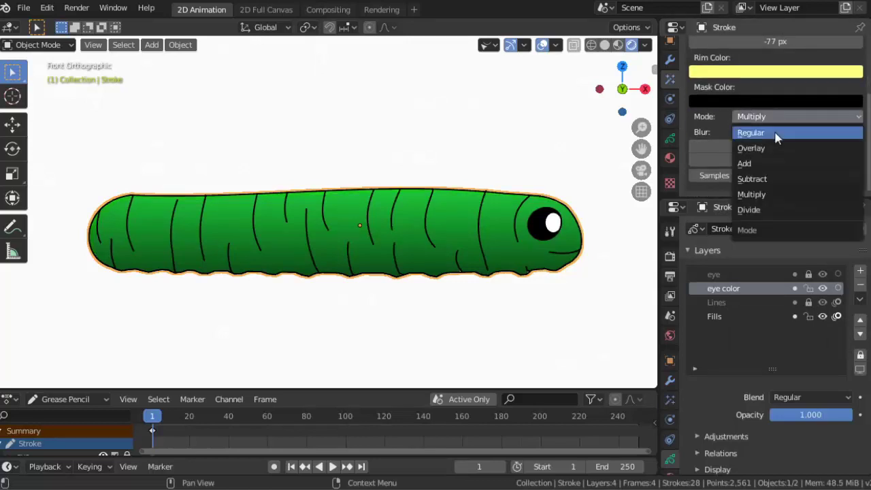
left_click(778, 132)
scroll(778, 144, "up", 3)
mouse_move(776, 109)
left_mouse_down()
mouse_move(803, 109)
mouse_move(776, 124)
mouse_move(744, 123)
mouse_move(801, 110)
mouse_move(753, 126)
left_mouse_up()
scroll(782, 128, "down", 3)
Make the rim colour green in Overlay mode with an offset of -40 / -78 px
left_click(766, 71)
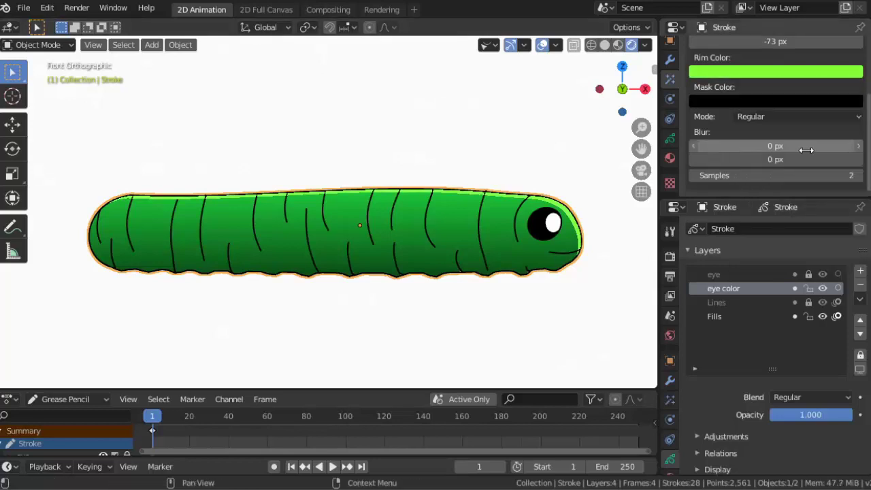
left_click(790, 117)
left_click(774, 146)
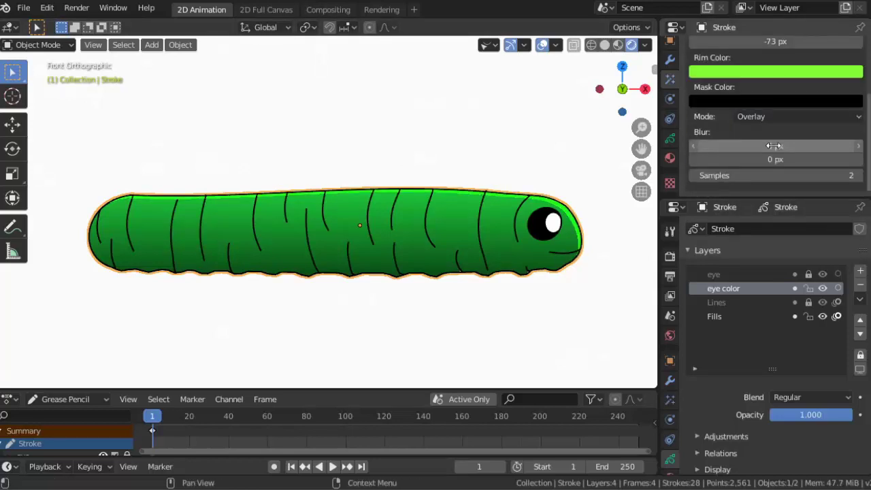
left_click(484, 153)
scroll(504, 161, "down", 3)
scroll(503, 166, "up", 5)
scroll(504, 165, "down", 1)
scroll(323, 156, "up", 2)
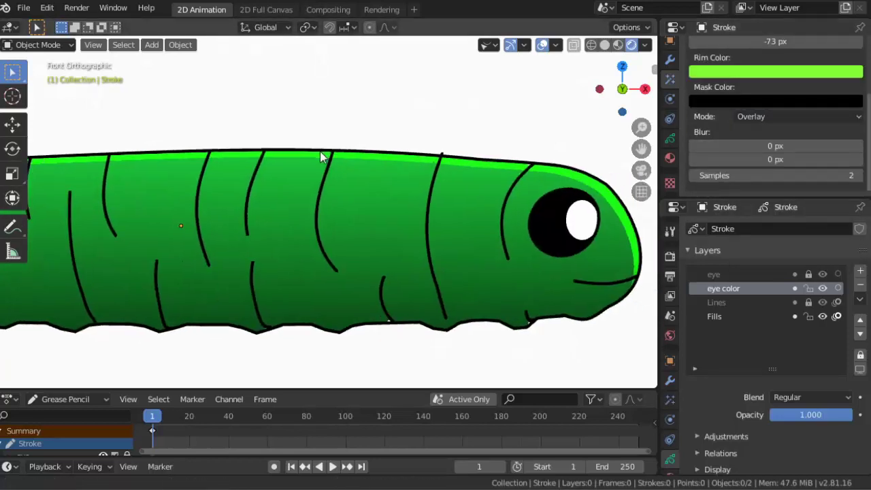
scroll(761, 118, "up", 3)
mouse_move(761, 119)
left_mouse_down()
mouse_move(749, 119)
mouse_move(797, 109)
left_mouse_up()
Enter Edit Mode and move the points at the white triangle gap to close it
scroll(388, 161, "down", 2)
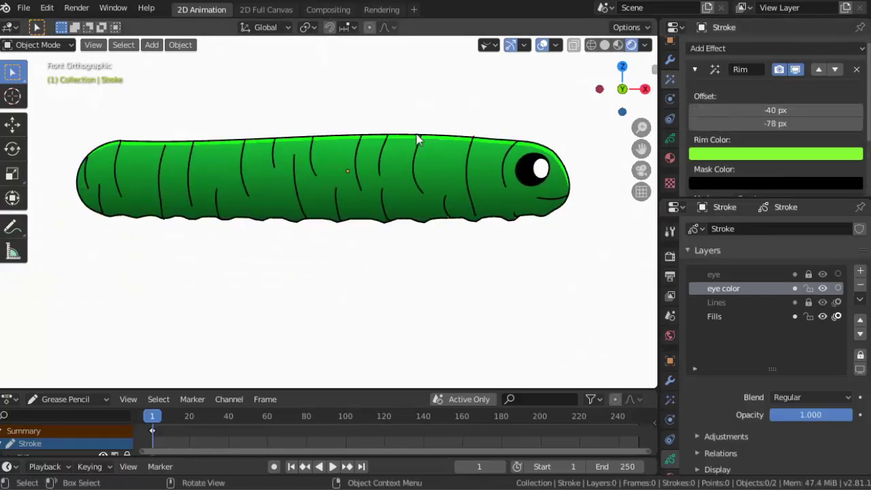
scroll(402, 171, "up", 6)
scroll(361, 208, "up", 2)
key("Tab")
scroll(347, 216, "up", 2)
scroll(367, 219, "up", 1)
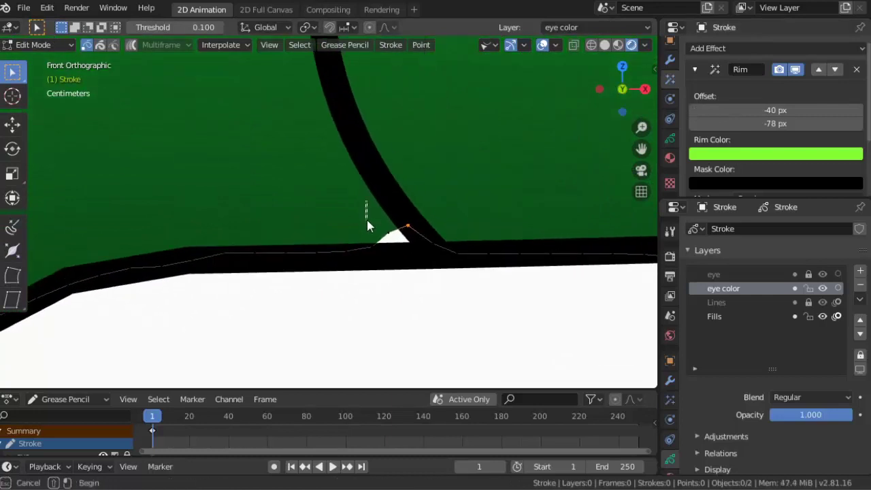
left_click_drag(367, 220, 436, 262)
key("g")
right_click(412, 210)
left_click_drag(376, 210, 412, 246)
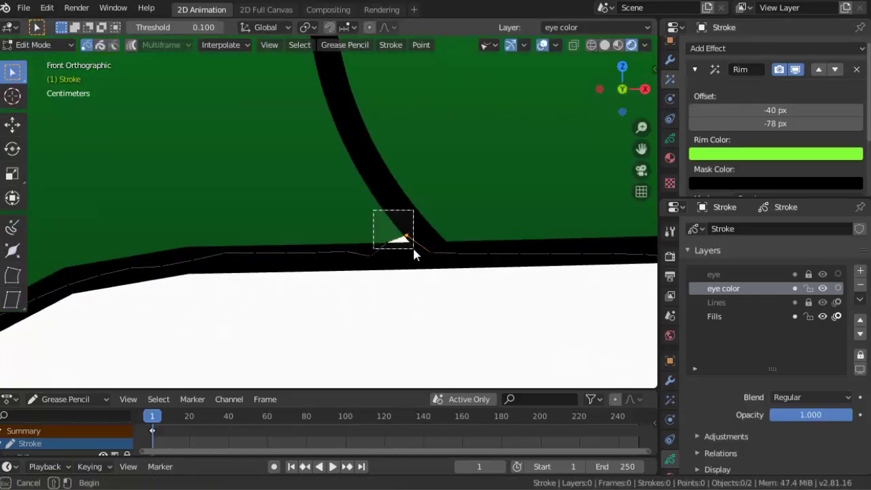
key("g")
left_click(447, 230)
scroll(298, 209, "down", 3)
scroll(385, 211, "up", 3)
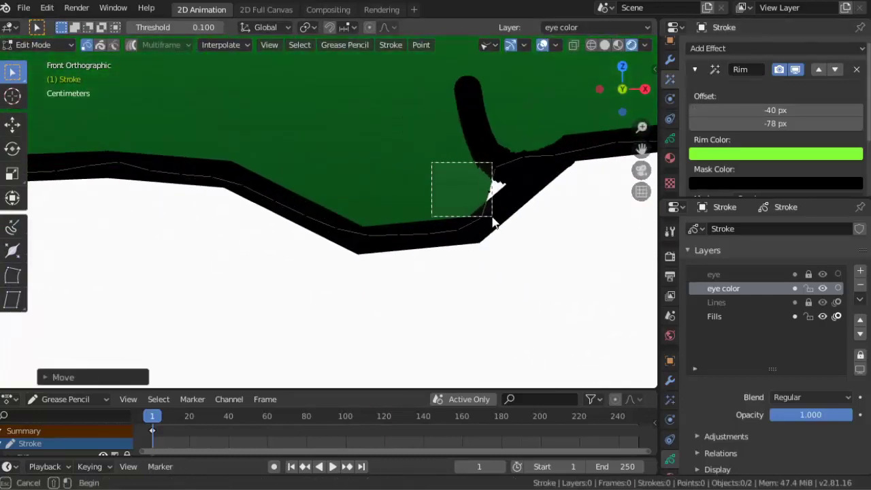
Select points at the next gap and move lower-outline points to close it
left_click_drag(493, 222, 501, 182)
scroll(550, 195, "down", 2)
scroll(468, 286, "down", 2)
scroll(471, 227, "down", 2)
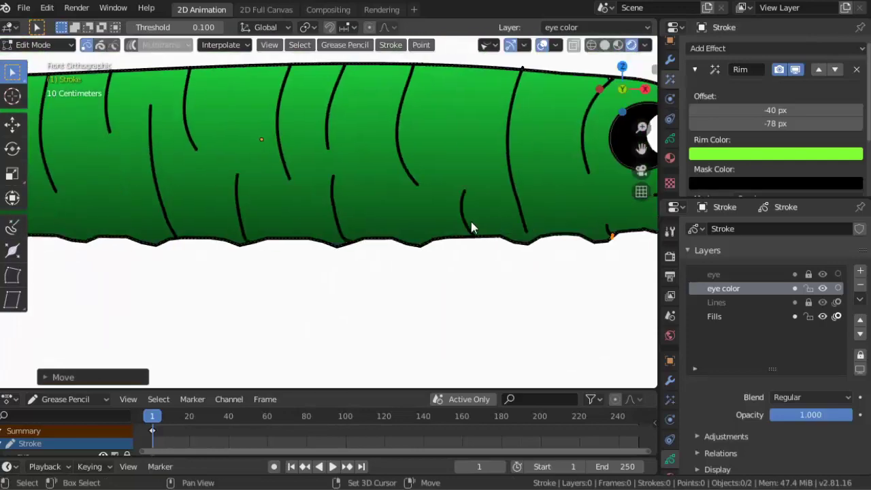
scroll(471, 225, "up", 3)
scroll(145, 347, "up", 3)
scroll(136, 307, "up", 1)
left_click_drag(130, 235, 222, 269)
key("g")
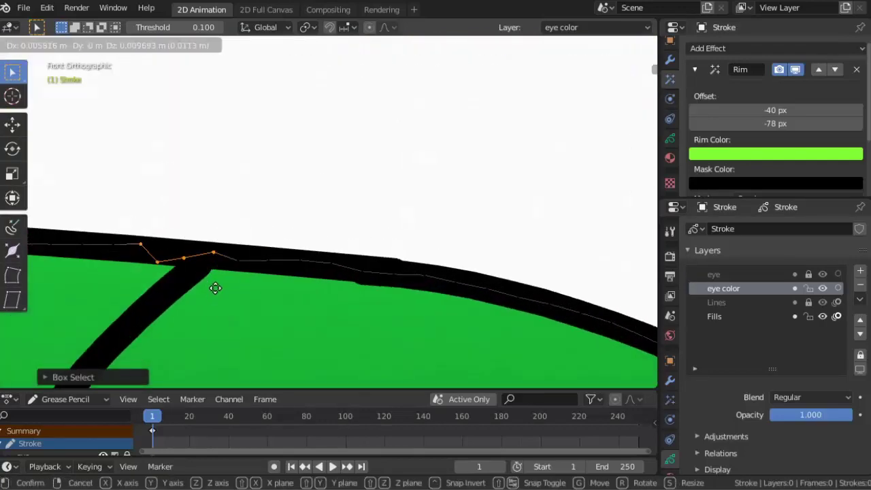
left_click(215, 288)
Select further points along the lower outline, then return to Object Mode
scroll(366, 247, "down", 5)
scroll(375, 239, "up", 4)
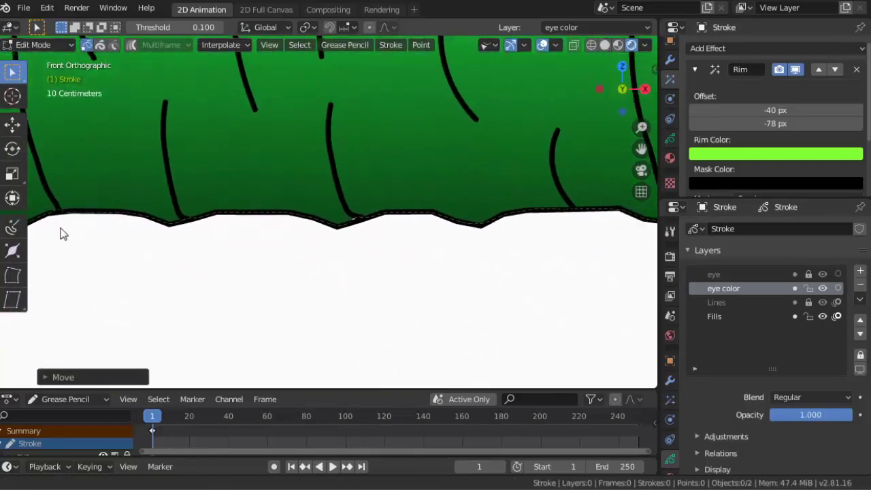
scroll(408, 267, "up", 2)
left_click_drag(307, 223, 385, 259)
scroll(502, 274, "down", 5)
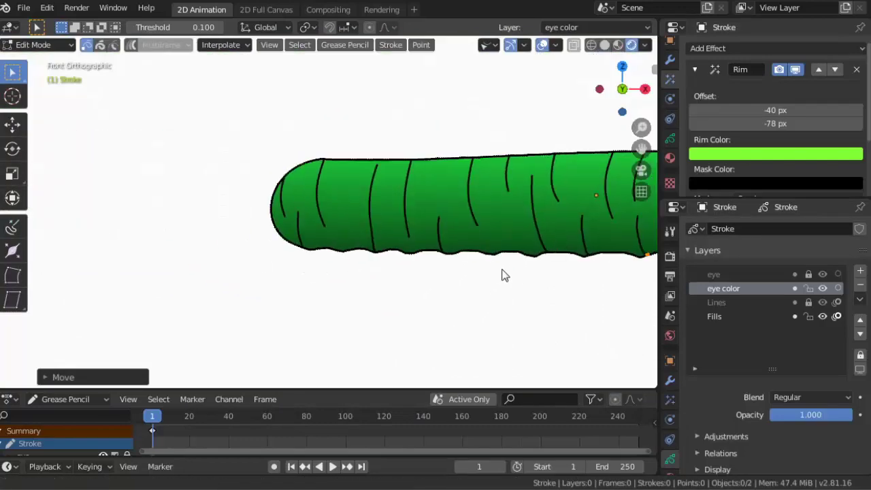
scroll(502, 274, "up", 5)
scroll(454, 270, "down", 8)
scroll(395, 281, "up", 3)
key("ctrl+Tab")
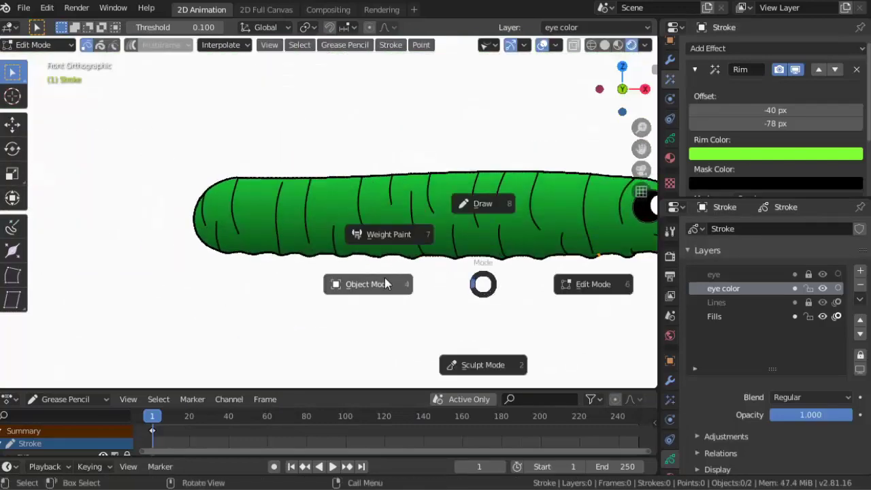
left_click(385, 279)
scroll(419, 295, "down", 3)
scroll(513, 292, "down", 1)
In solid shading, select the caterpillar's Lines layer and its Black material
left_click(606, 45)
scroll(501, 195, "up", 5)
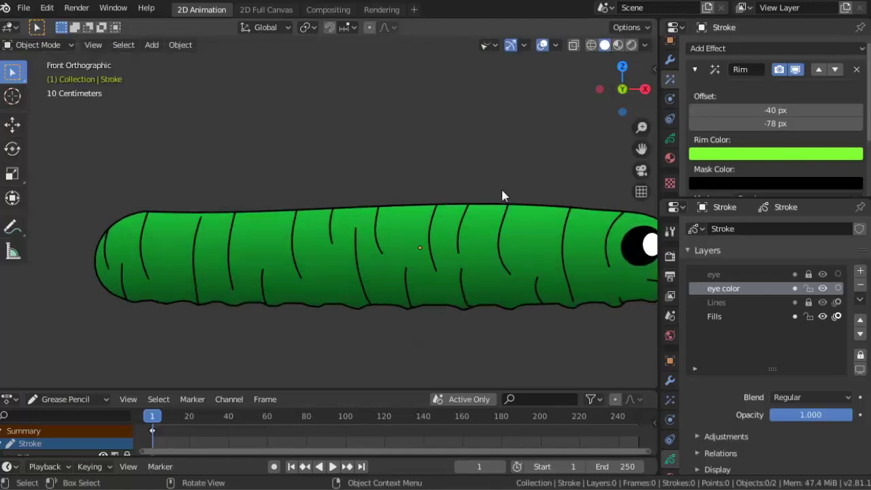
middle_click_drag(502, 195, 382, 194, "shift")
left_click(383, 200)
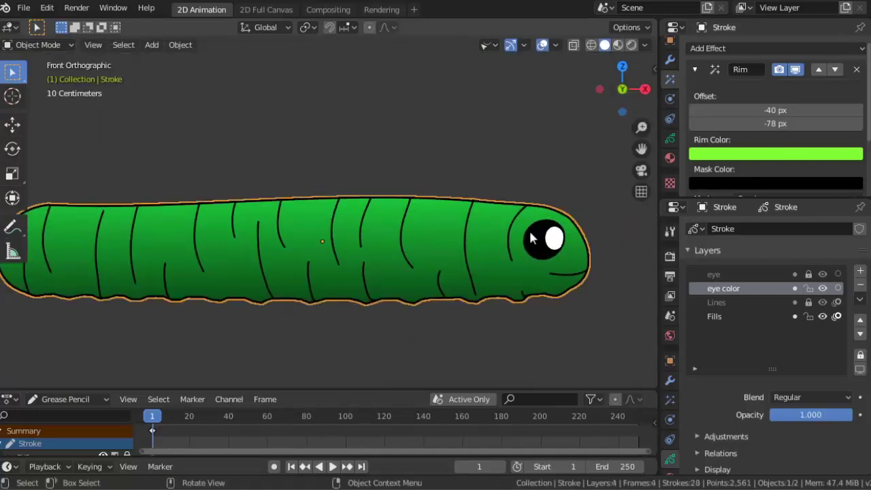
left_click(717, 303)
left_click(670, 156)
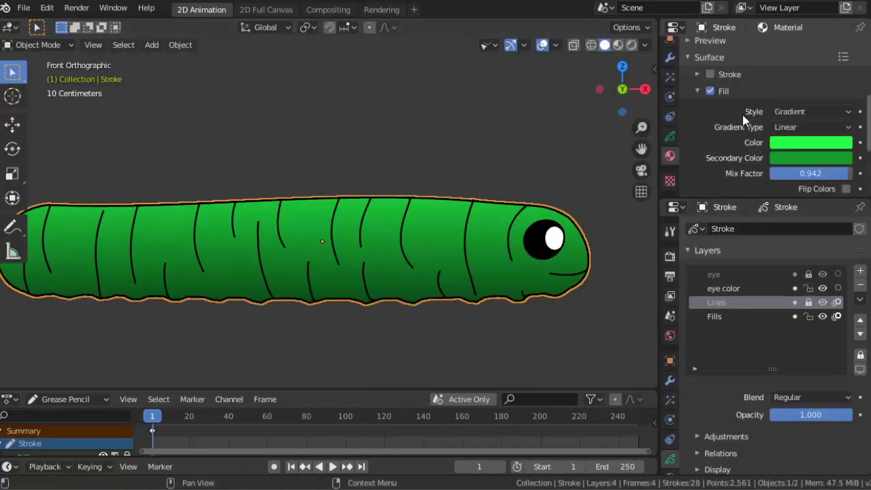
scroll(743, 115, "up", 5)
left_click(776, 52)
scroll(807, 94, "down", 5)
Change the Black material's stroke colour to a dark green
left_click(701, 106)
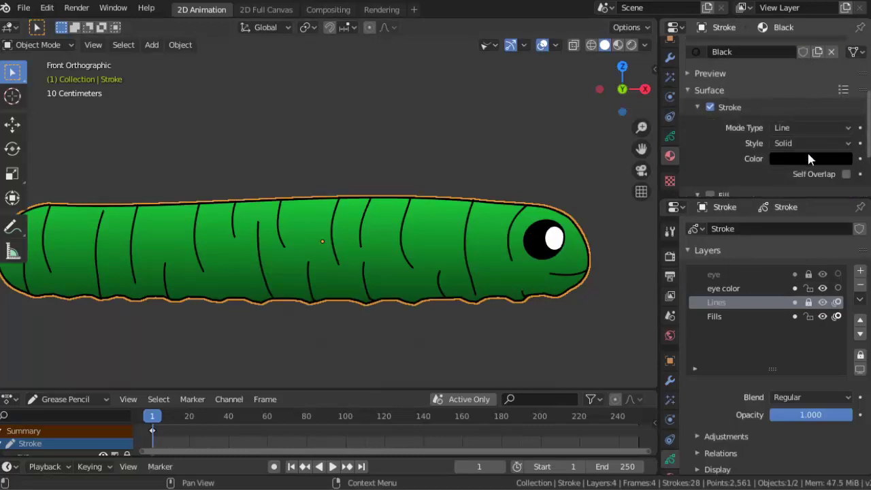
left_click(810, 159)
left_click_drag(842, 273, 842, 176)
left_click(751, 205)
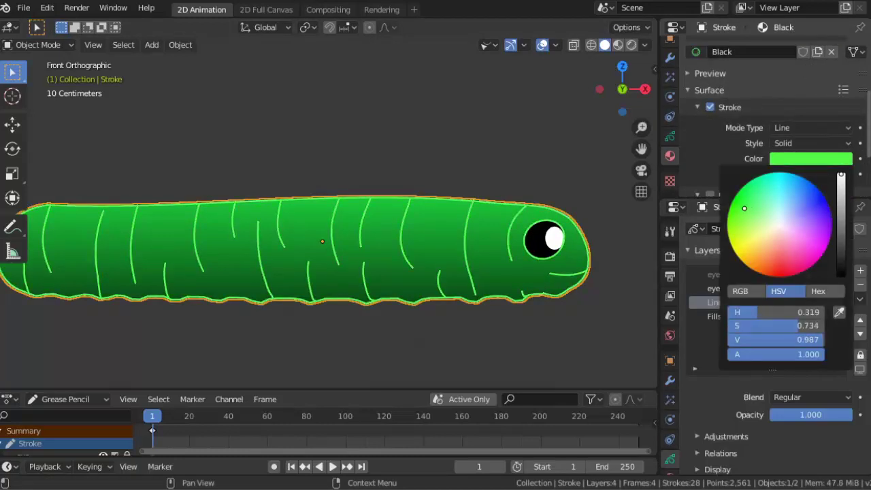
left_click_drag(744, 216, 736, 201)
left_click_drag(843, 179, 843, 218)
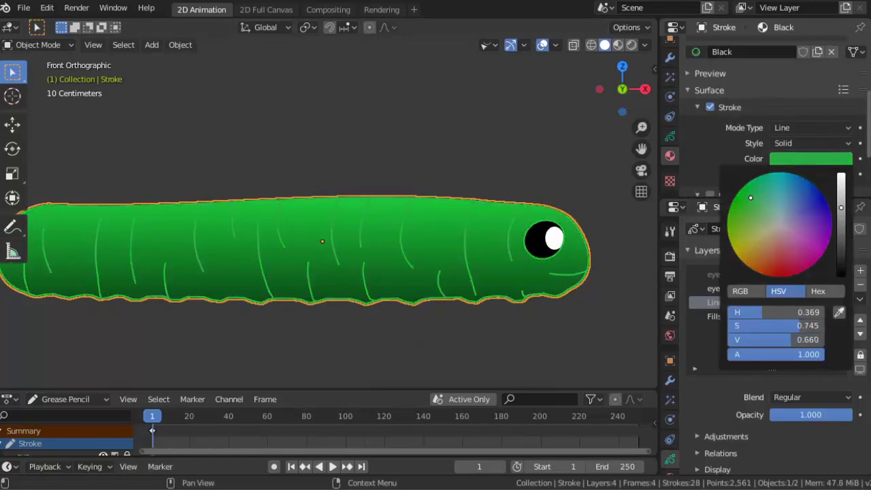
scroll(505, 158, "down", 3)
scroll(562, 151, "up", 4)
left_click(562, 152)
Refine the segment-line colour to a more saturated dark green
left_click(810, 159)
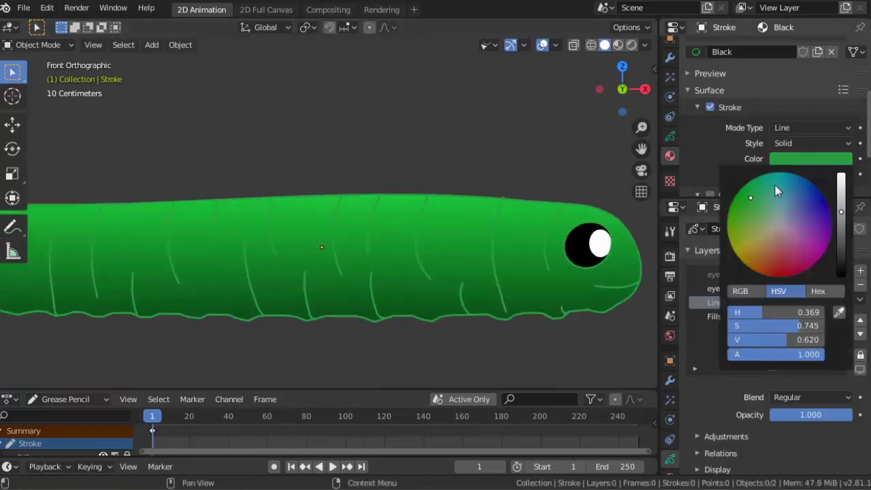
left_click_drag(756, 223, 758, 188)
mouse_move(749, 218)
left_mouse_down()
mouse_move(763, 213)
mouse_move(745, 189)
left_mouse_up()
scroll(475, 151, "down", 2)
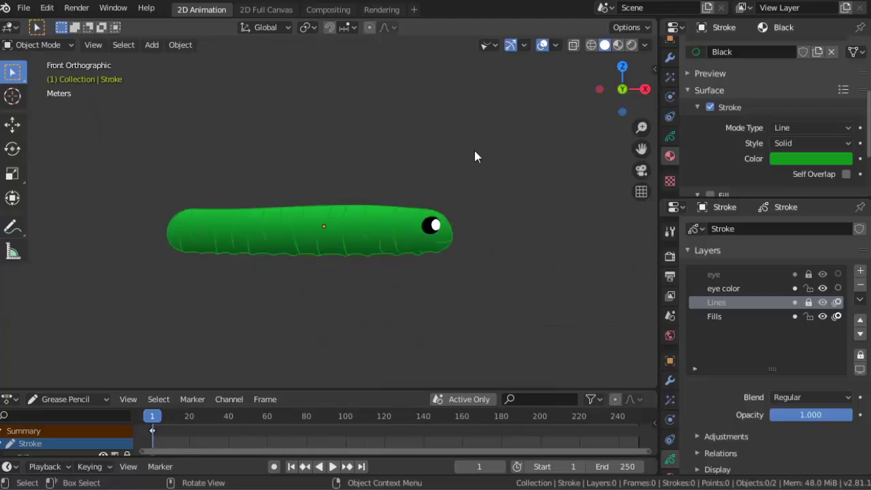
scroll(476, 151, "up", 5)
scroll(370, 120, "down", 1)
scroll(436, 210, "up", 4)
scroll(435, 210, "down", 6)
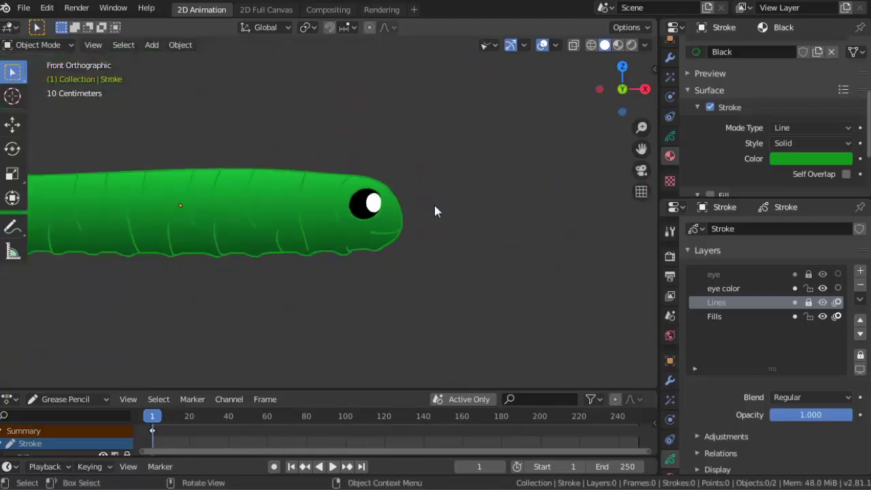
scroll(434, 209, "down", 1)
Make the eye color layer active and enter Edit Mode on its strokes
left_click(724, 289)
scroll(310, 251, "up", 7)
key("Tab")
scroll(313, 246, "up", 4)
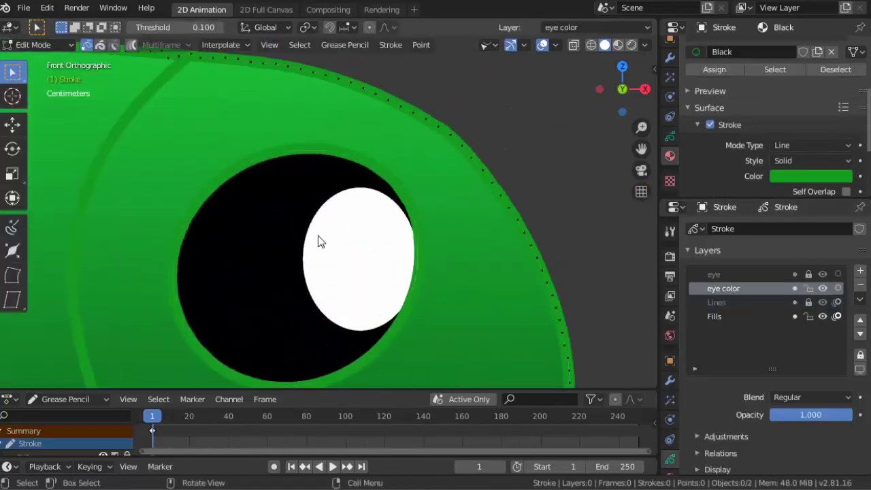